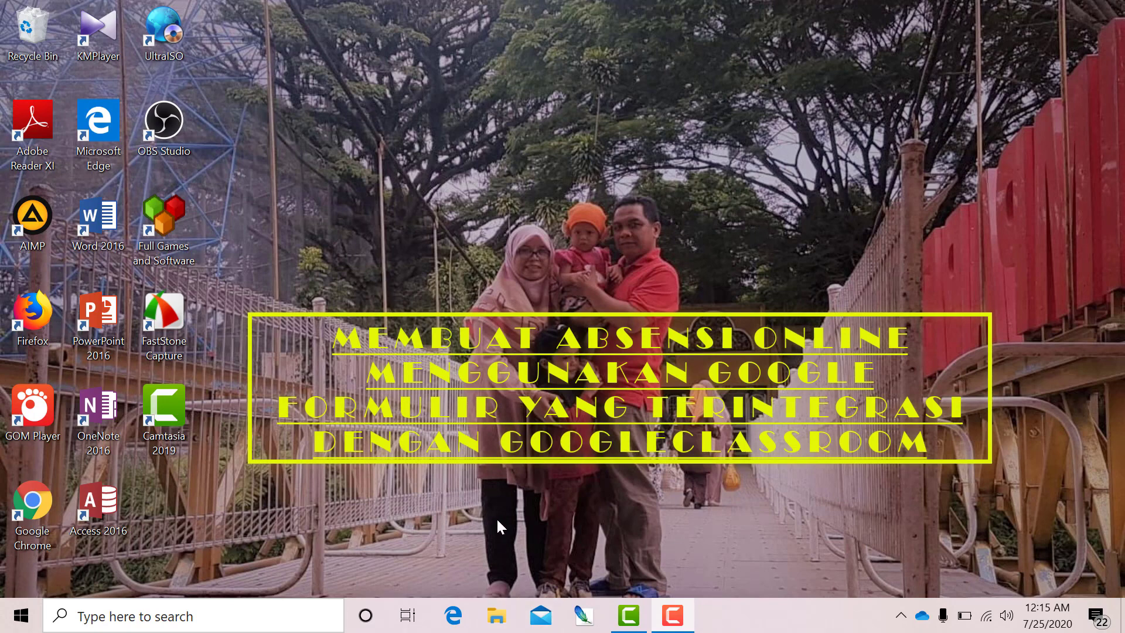
Step: Open Google Chrome and go to Google Classroom from the Google apps
click(33, 510)
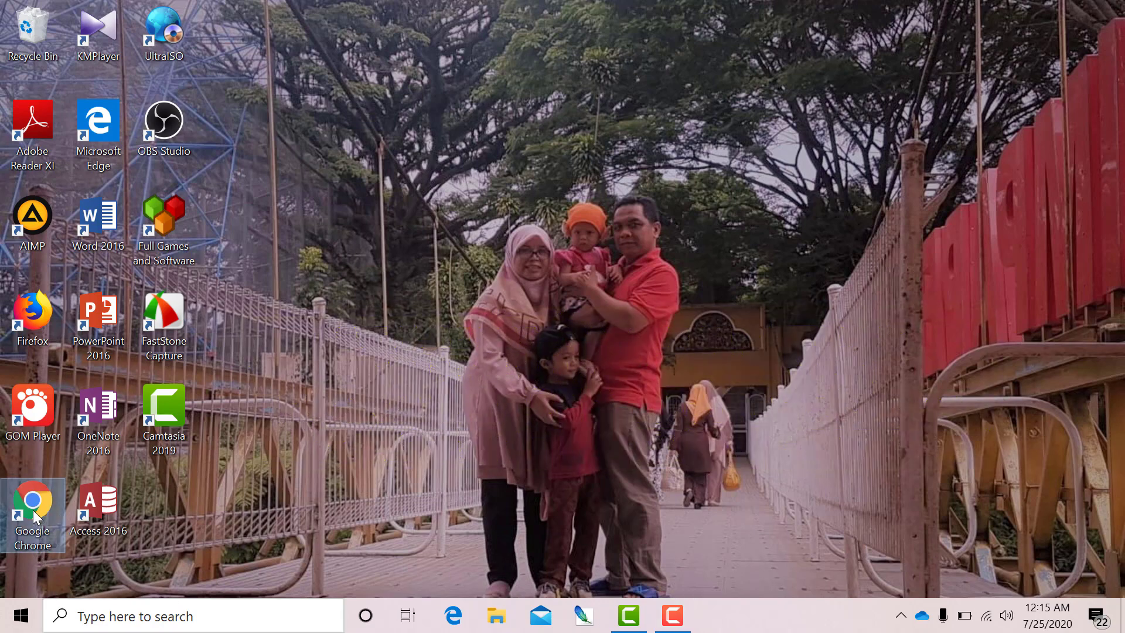
double_click(32, 510)
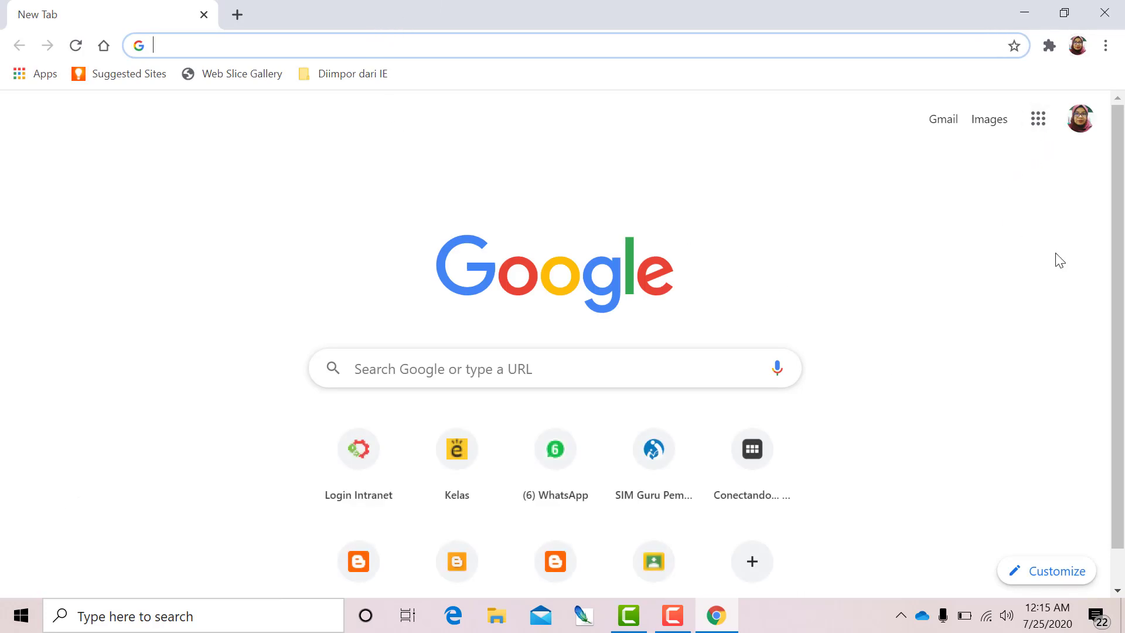
click(1039, 134)
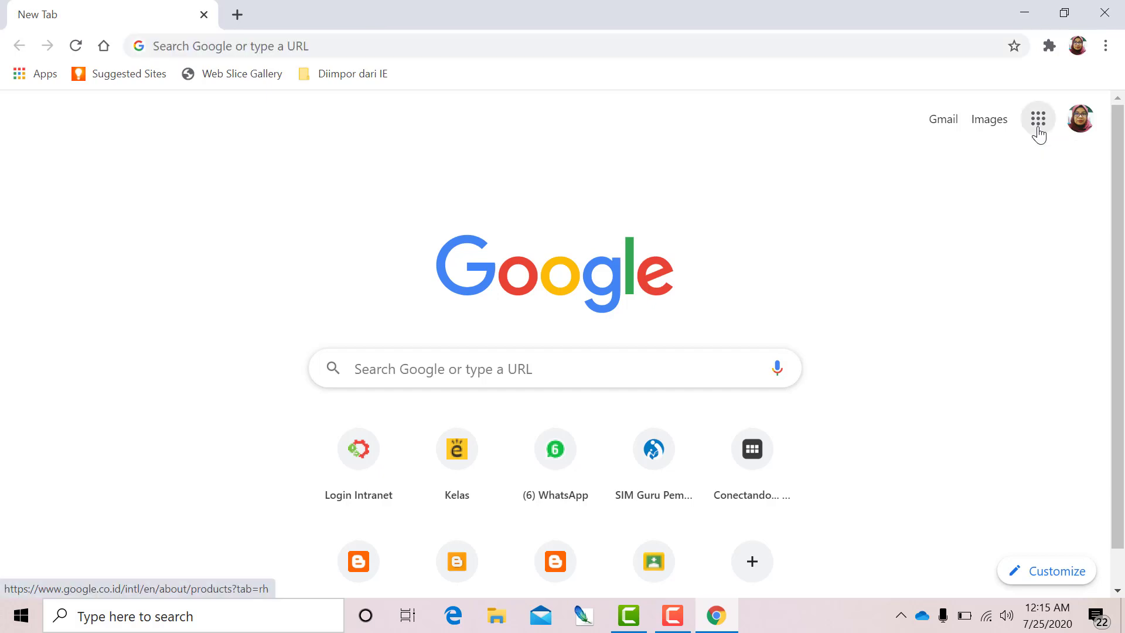
scroll(1018, 266, down, 4)
scroll(1019, 269, down, 4)
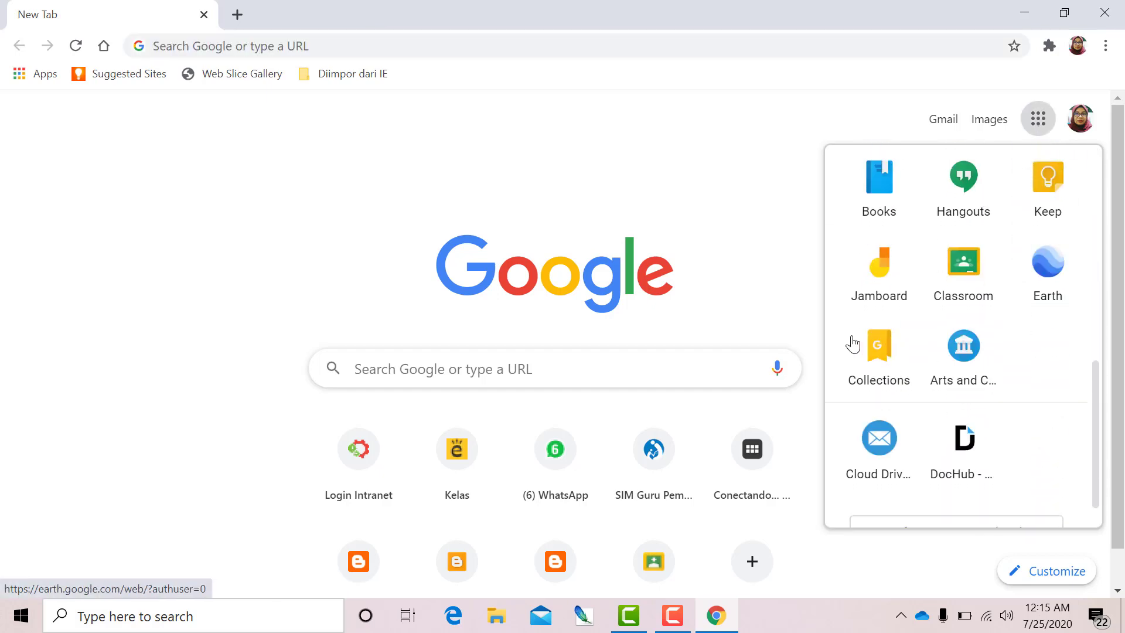
click(954, 271)
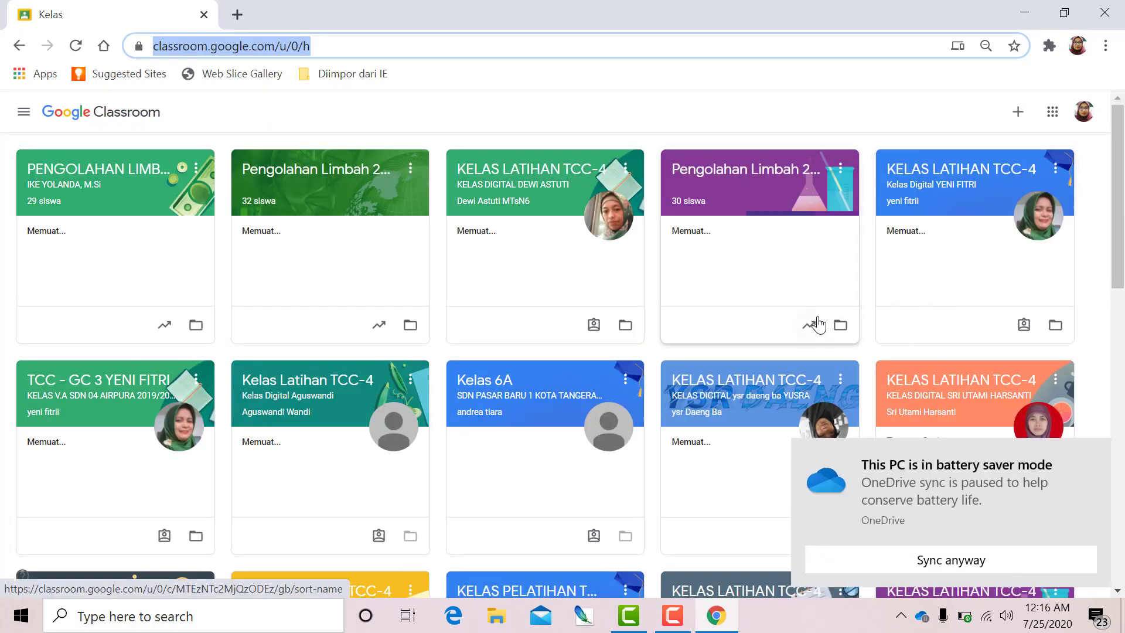
Step: Dismiss the OneDrive notification and open the Tugas Kelas page of the teacher's own KELAS LATIHAN TCC-4 class with 10 siswa
click(1093, 454)
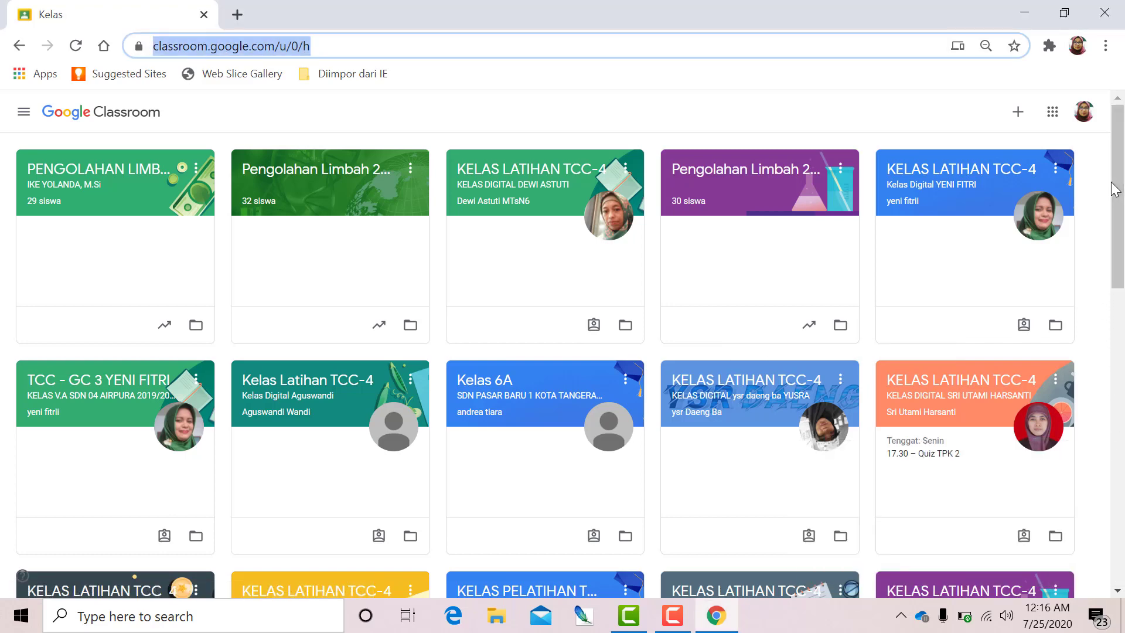
drag(1118, 156, 1114, 258)
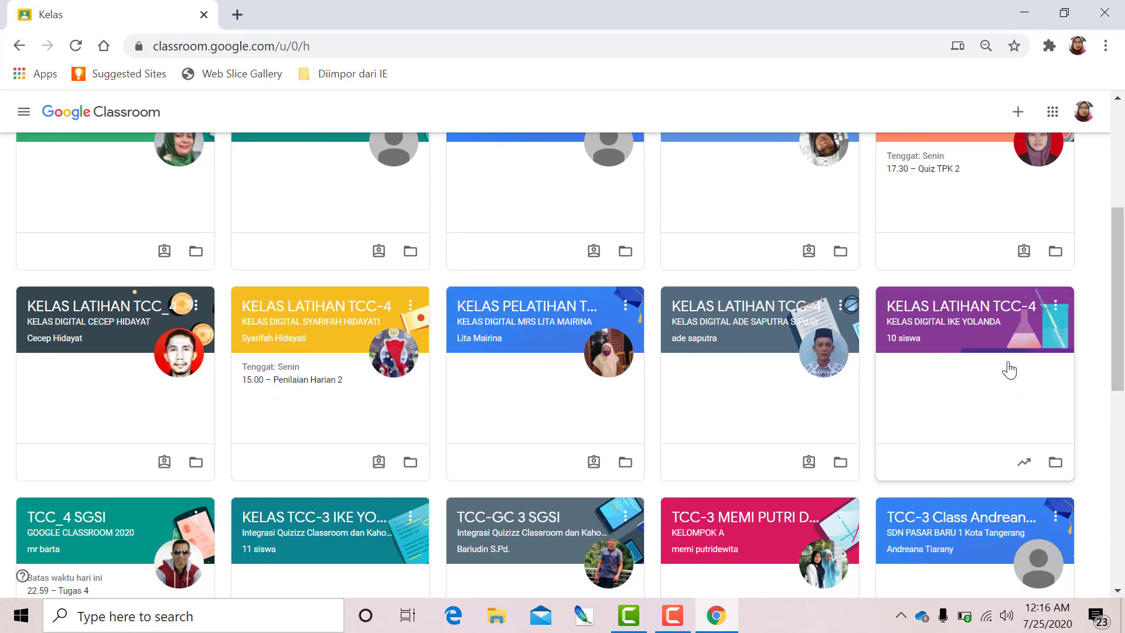
click(1022, 346)
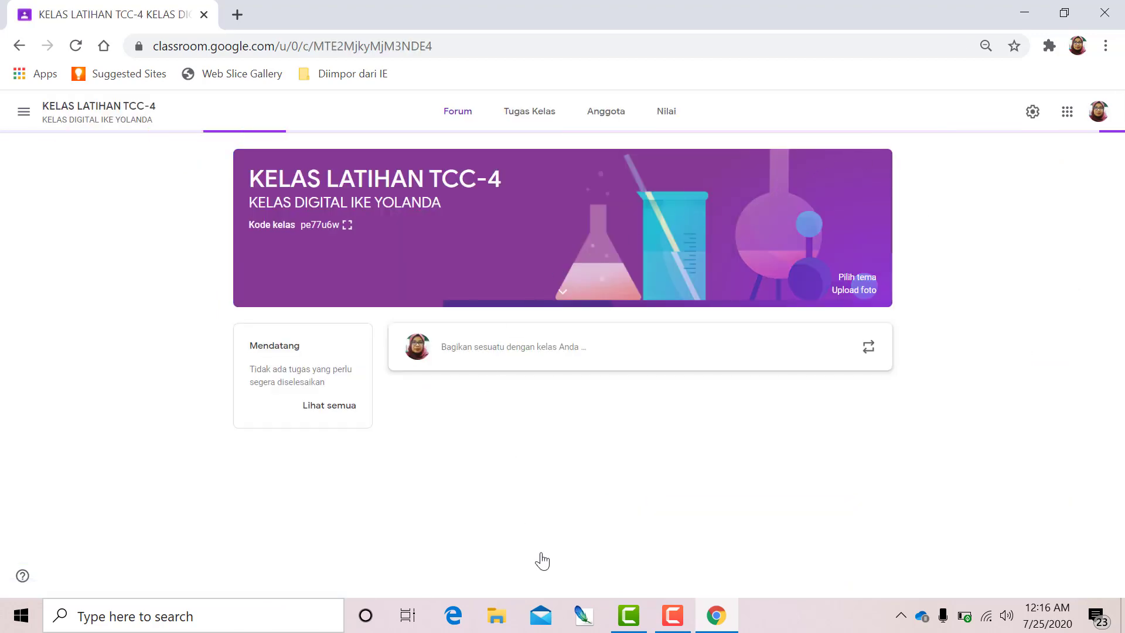
click(525, 117)
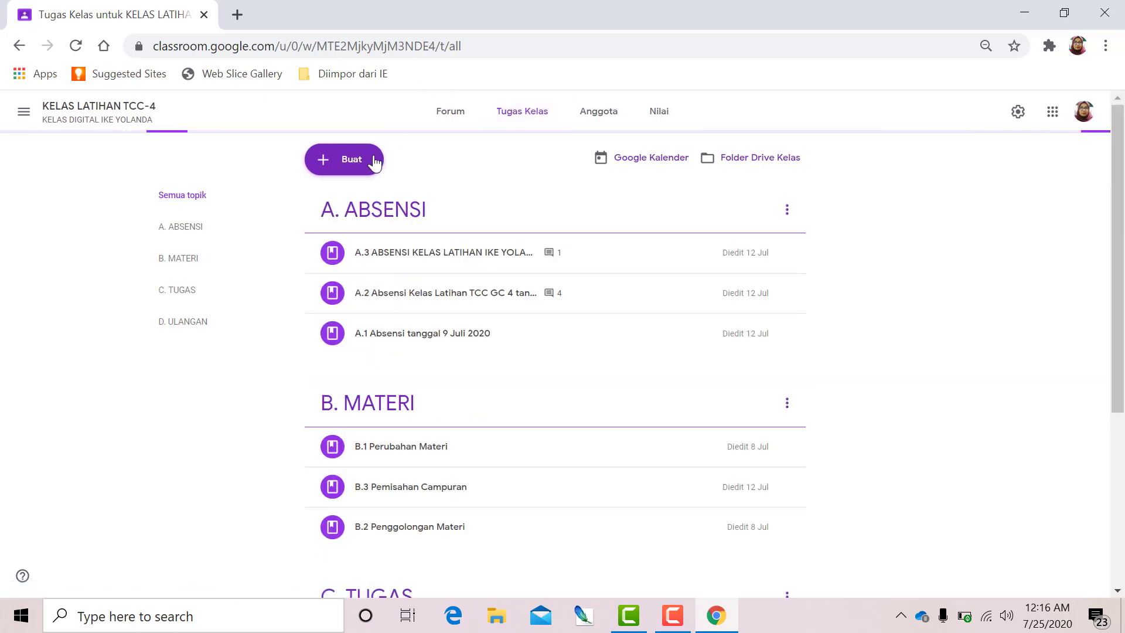
Step: Create a new Materi post in the class and title it "PRESENSI KIMIA"
click(343, 162)
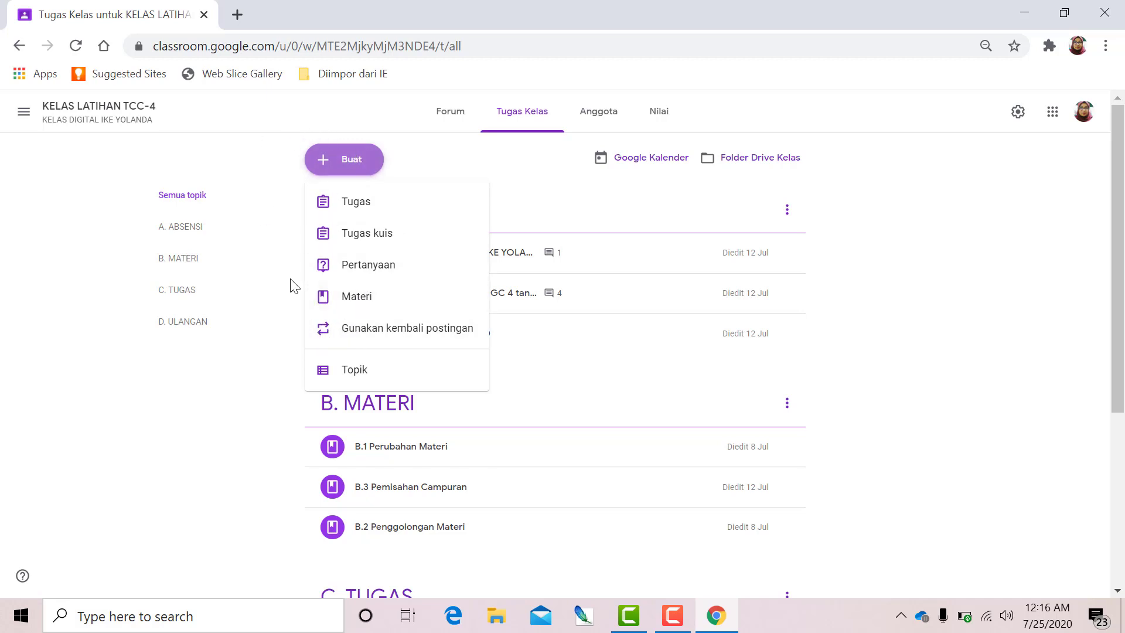
click(363, 306)
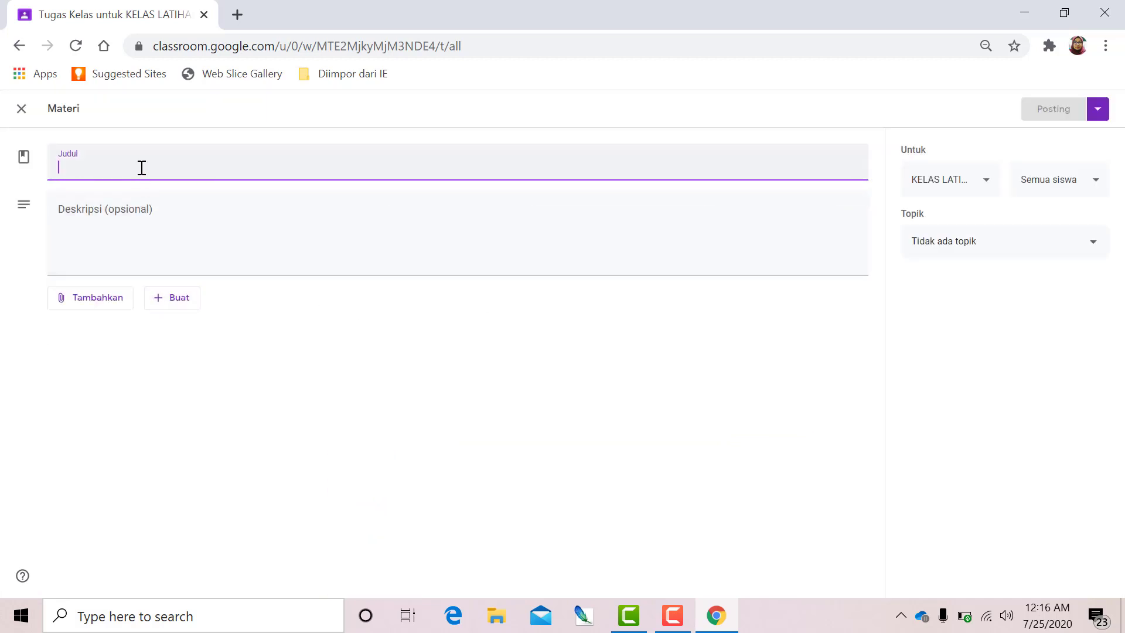
text(PR)
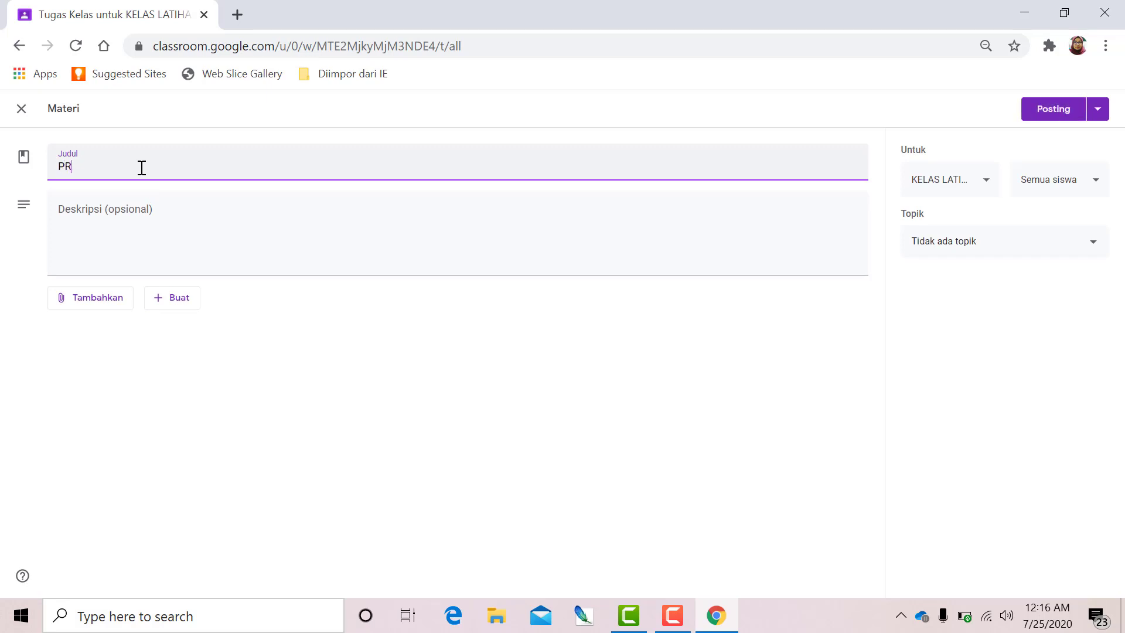
text(ESENSI KIMIA)
Step: Enter the material's description as "Isialah formulir pada link berikut sebagai bukti kehadiran"
click(113, 212)
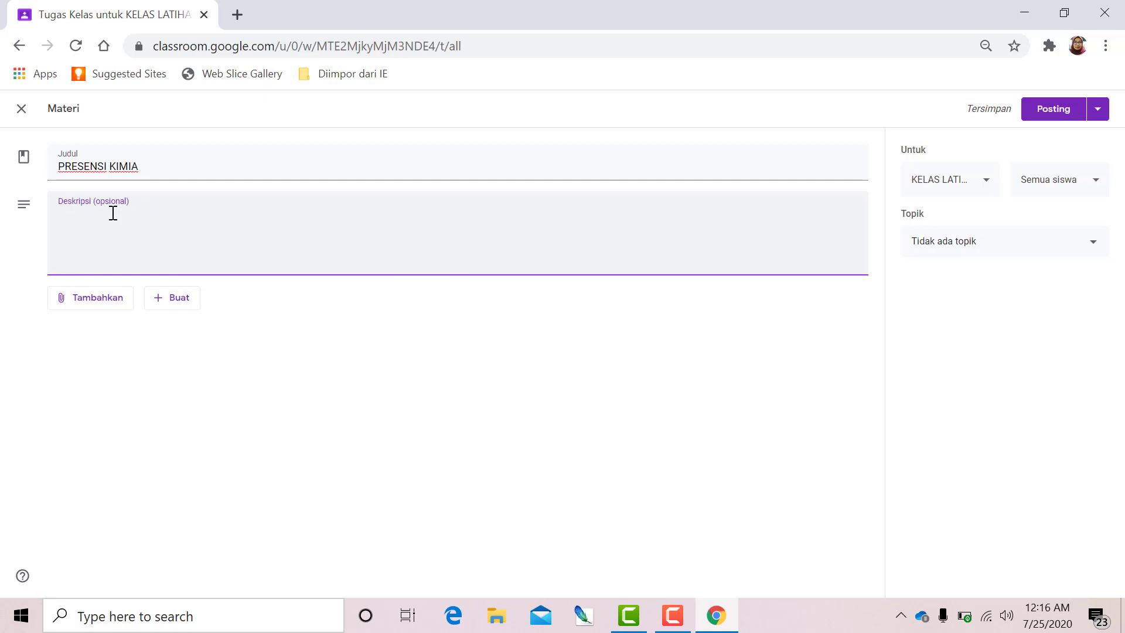
text(Isialah formulir pada l)
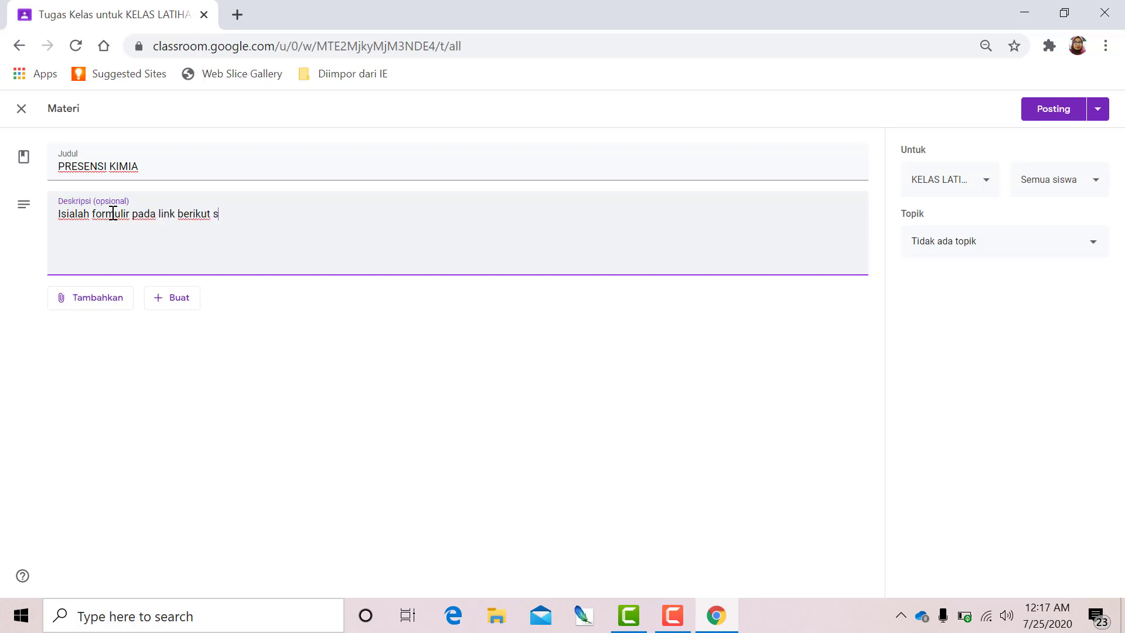
text(ink b)
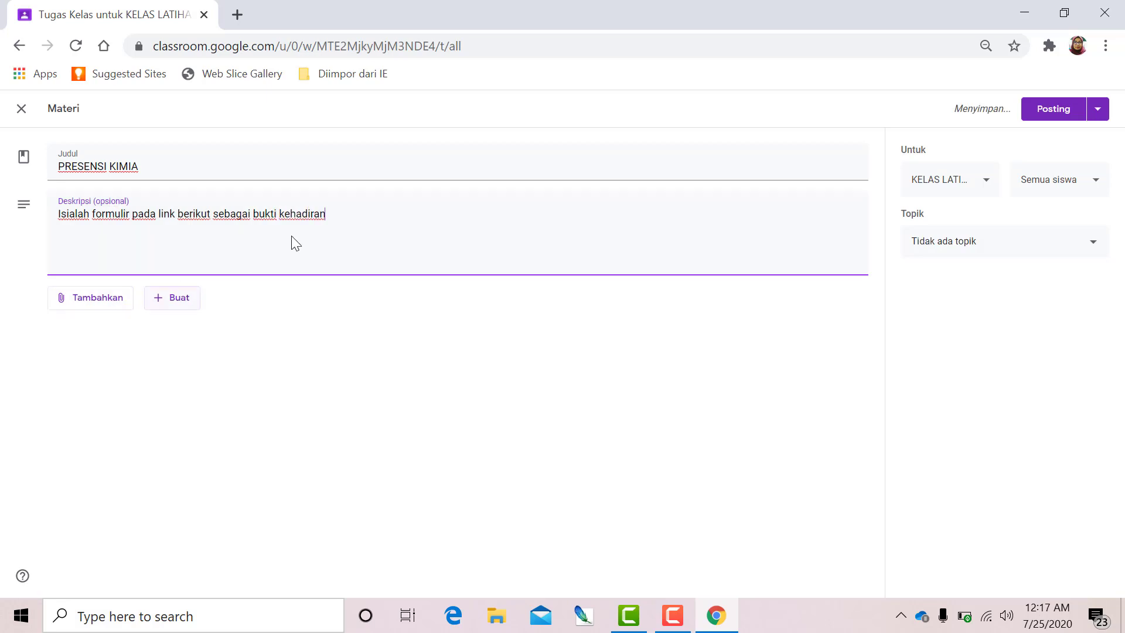
Step: Assign the material to the topic A. ABSENSI and correct the first word of its description to "Isilah"
click(1091, 249)
click(970, 326)
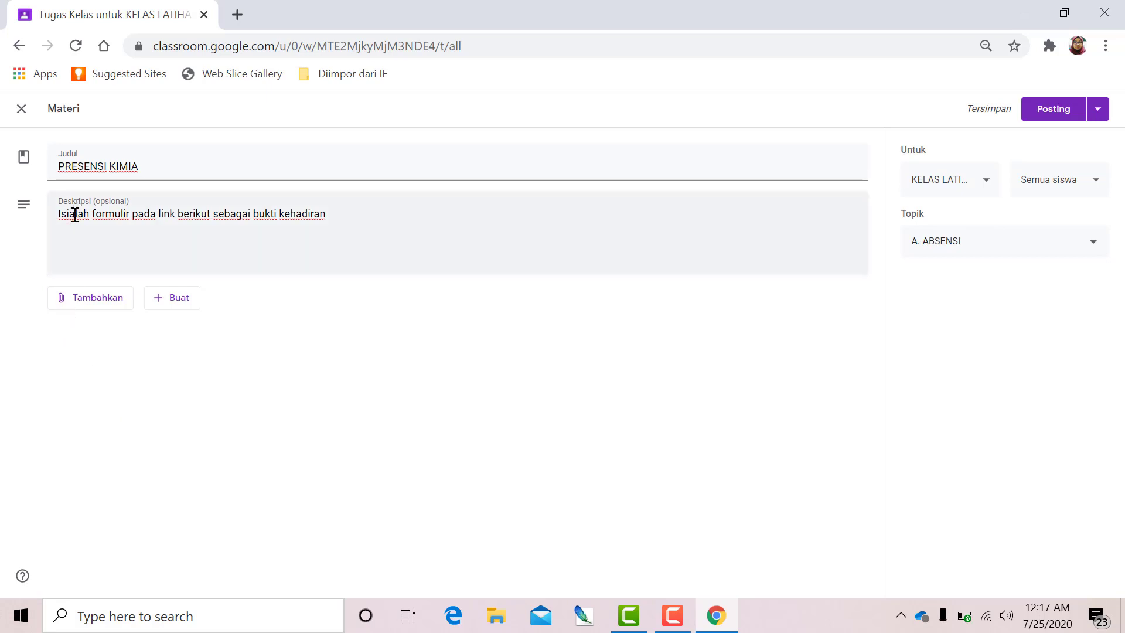
click(103, 215)
key(BackSpace)
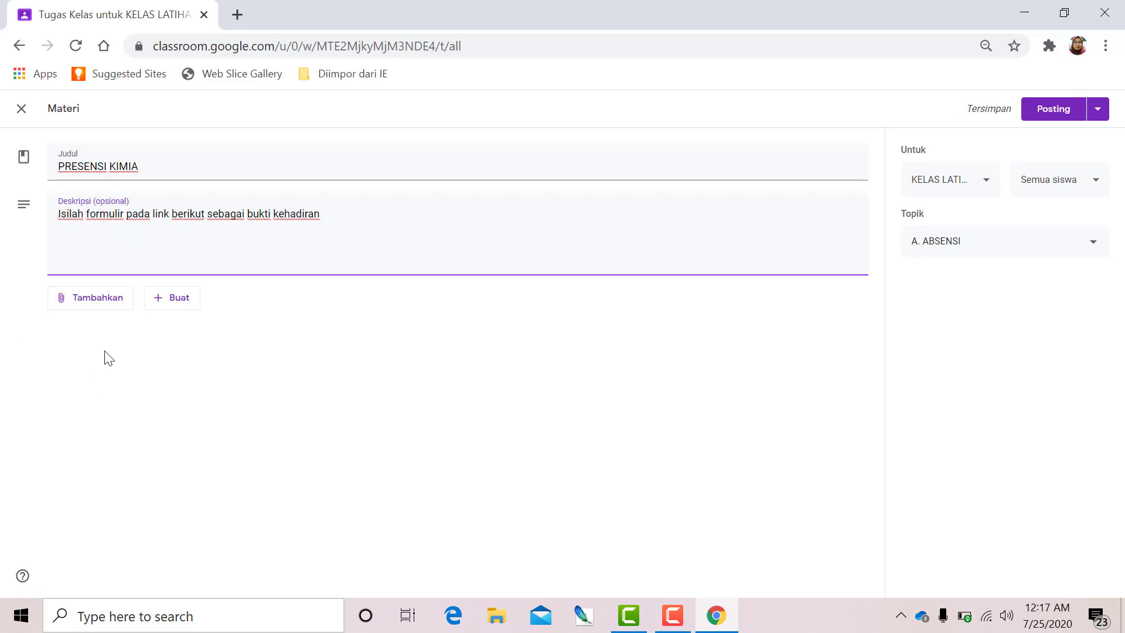
Step: Create a new Formulir attachment for the material and title the form "PRESENSI KIMIA"
click(171, 306)
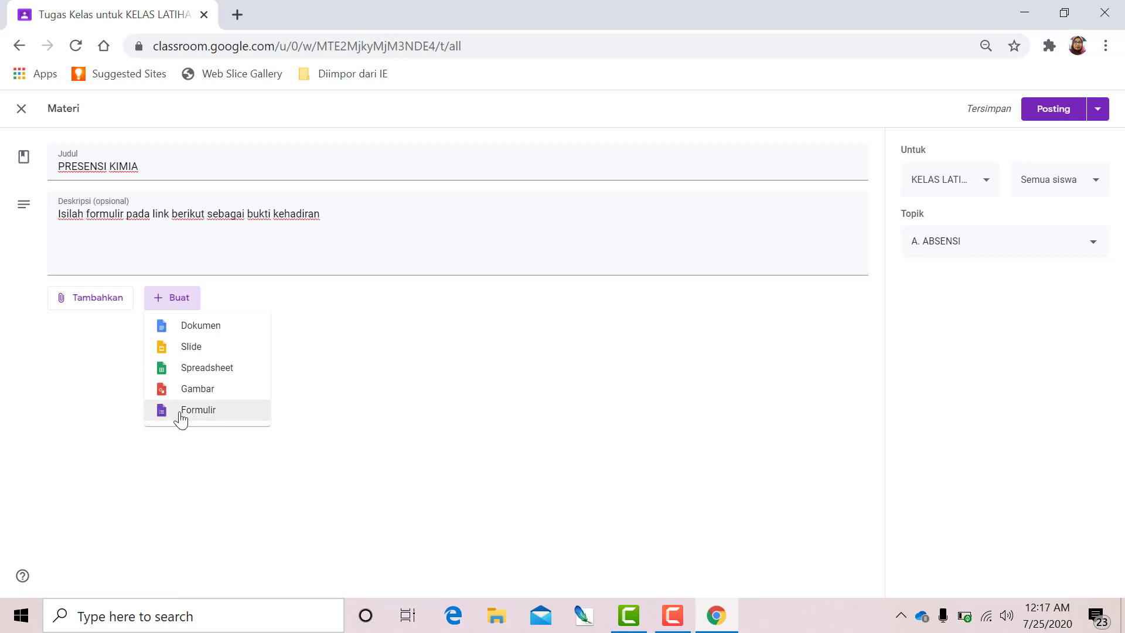
click(181, 413)
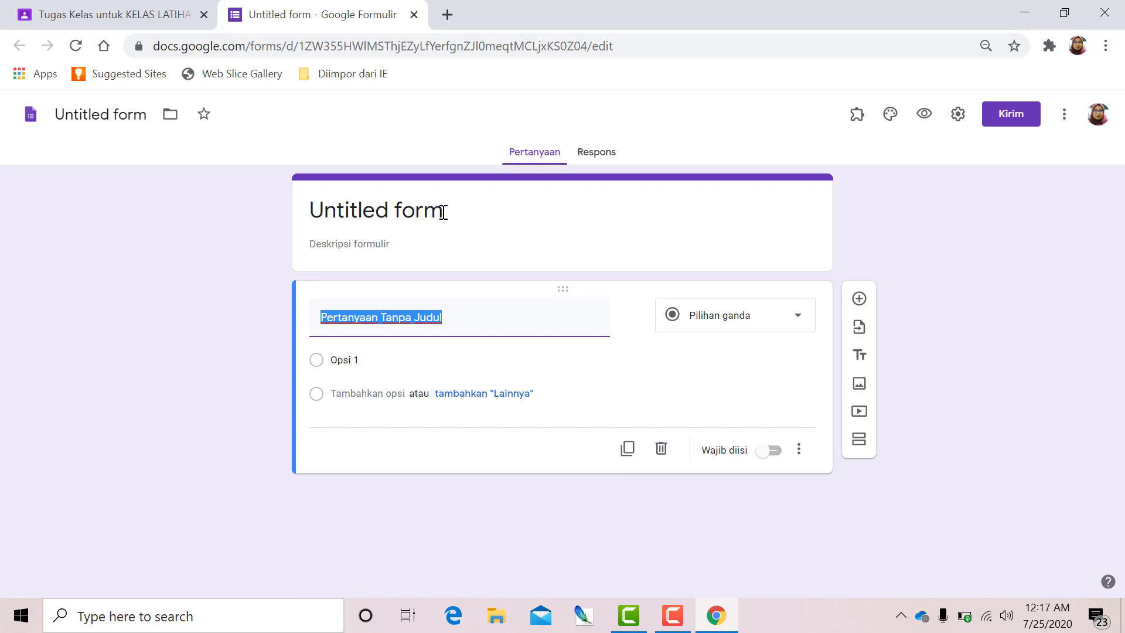
click(385, 212)
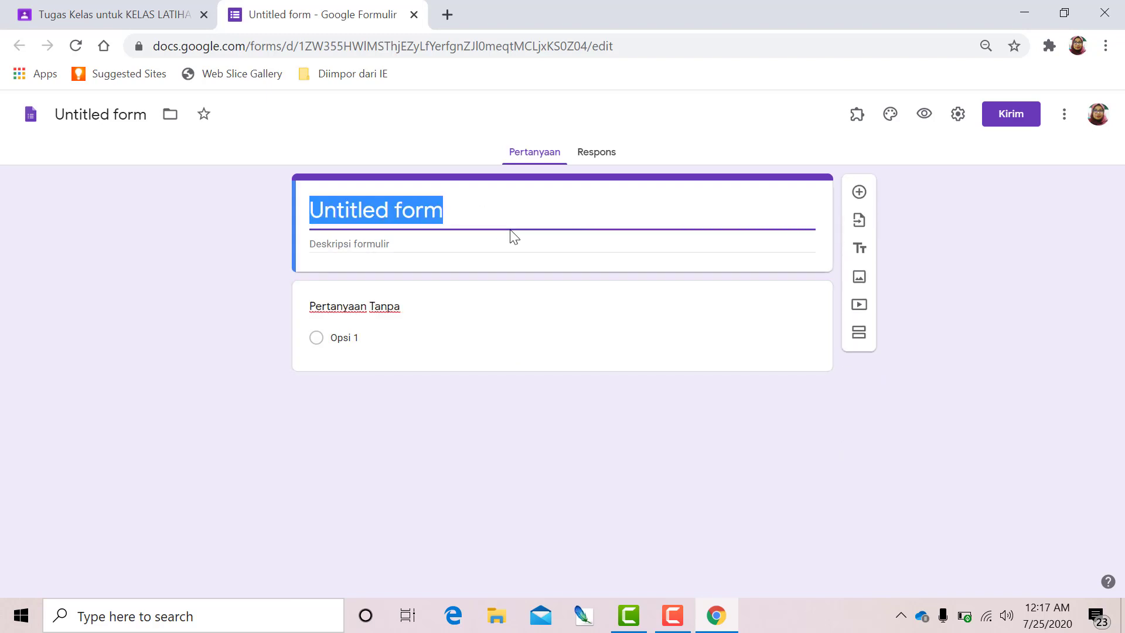
text(PRESE)
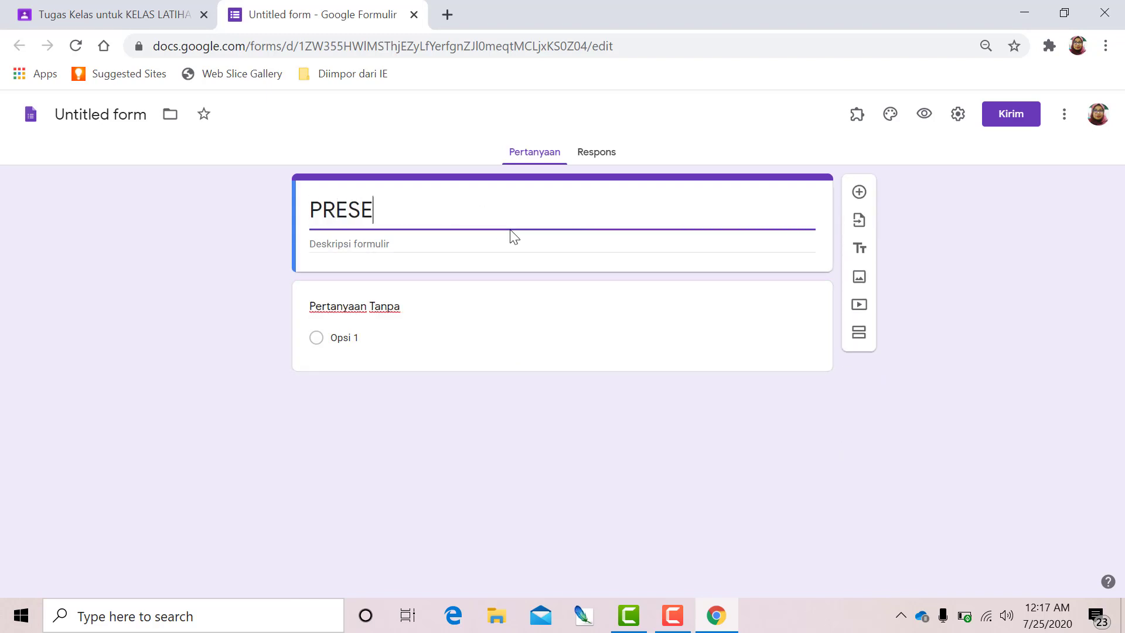
text(NSI K)
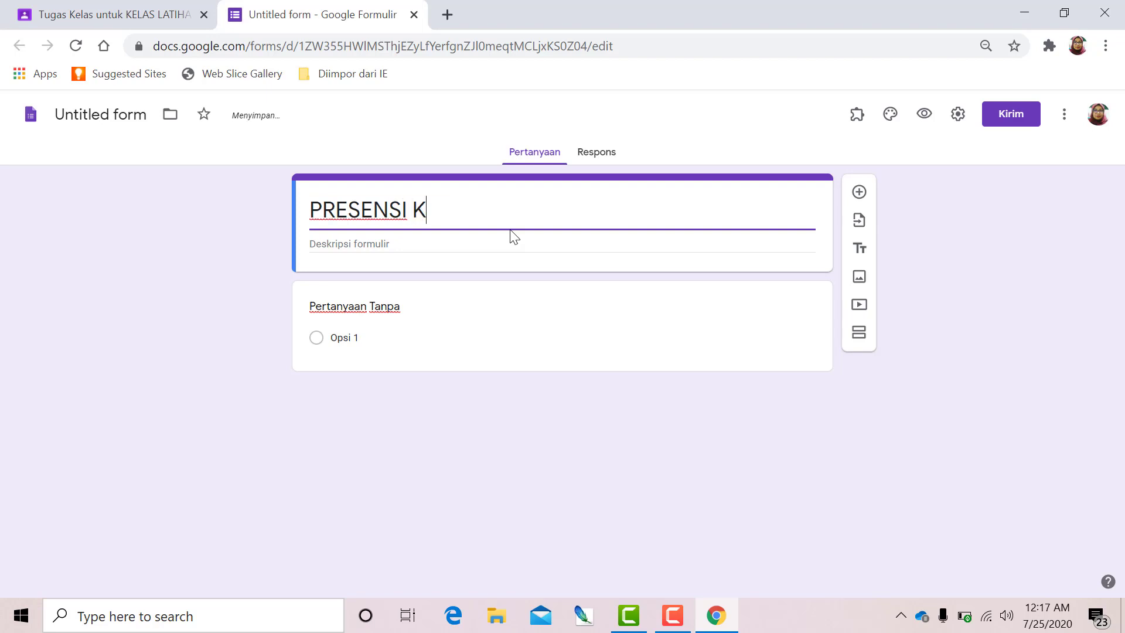
text(IMIA)
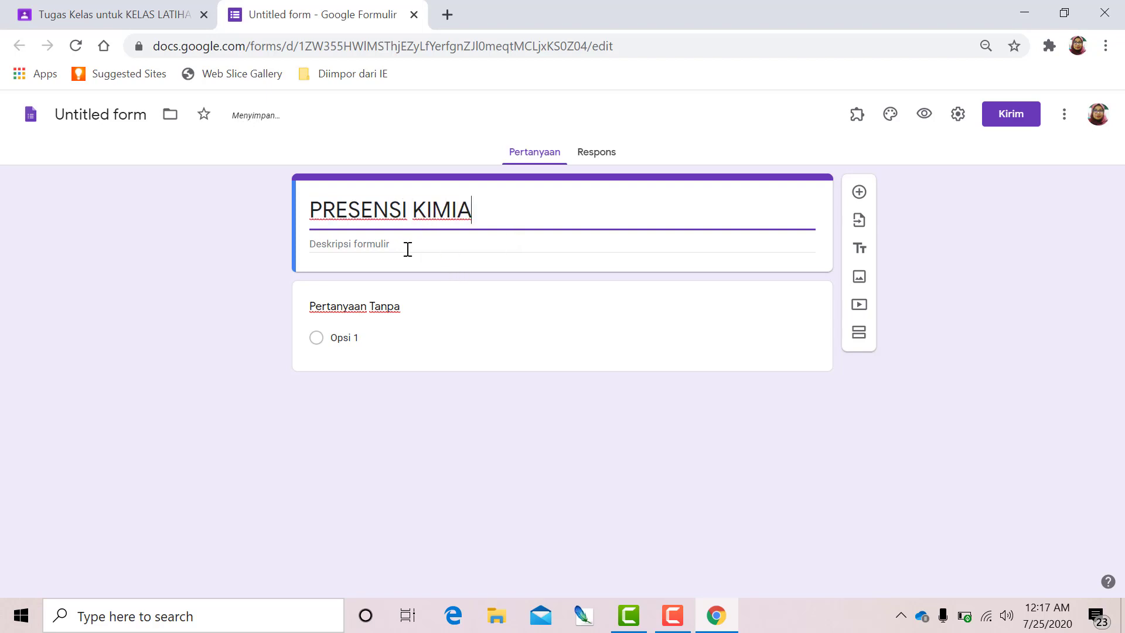
Step: Enter the form description "Lengkapi data-data berikut sesuai kondisi yang sebenarnya"
click(407, 248)
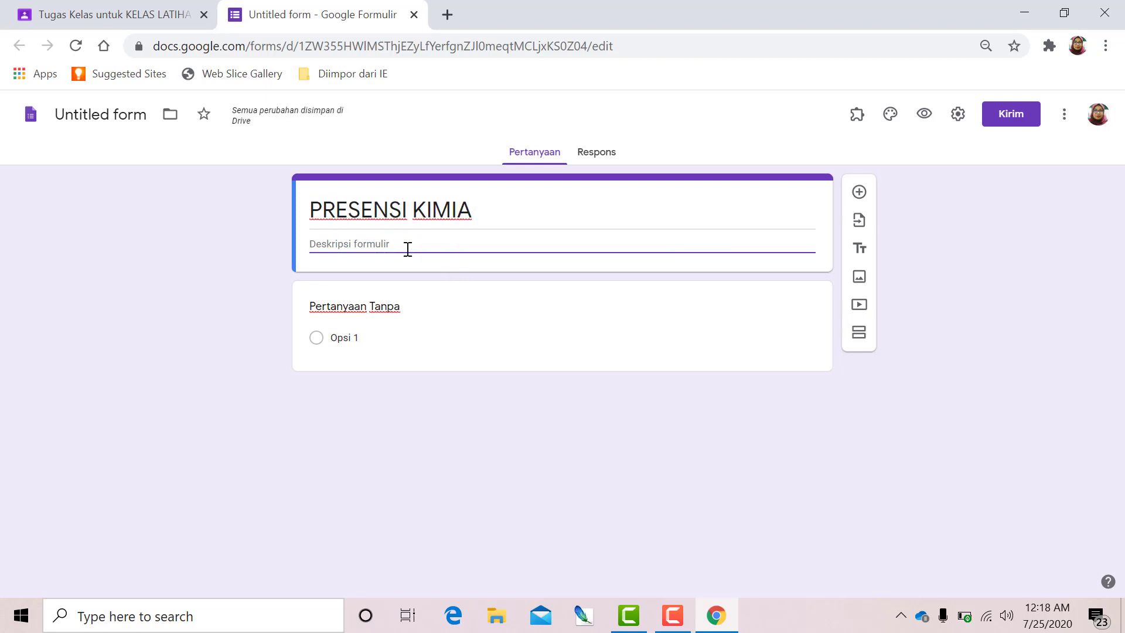
text(L)
key(BackSpace)
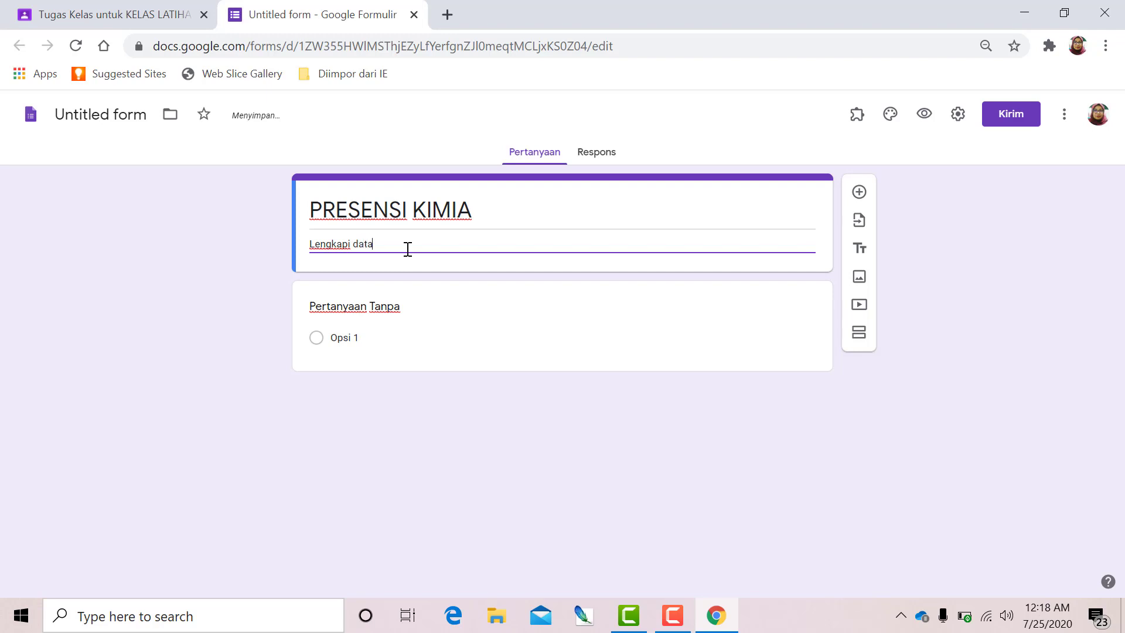
text(ber)
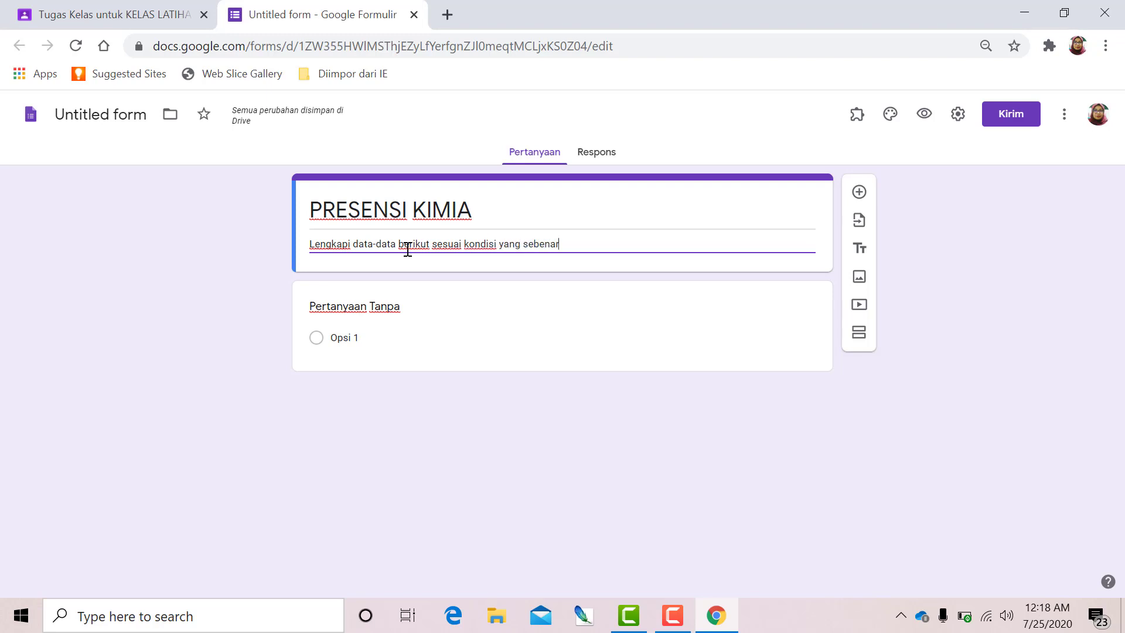
text(nya)
Step: Title the first question "NAMA LENGKAP" as a short-answer question and make it required
click(429, 314)
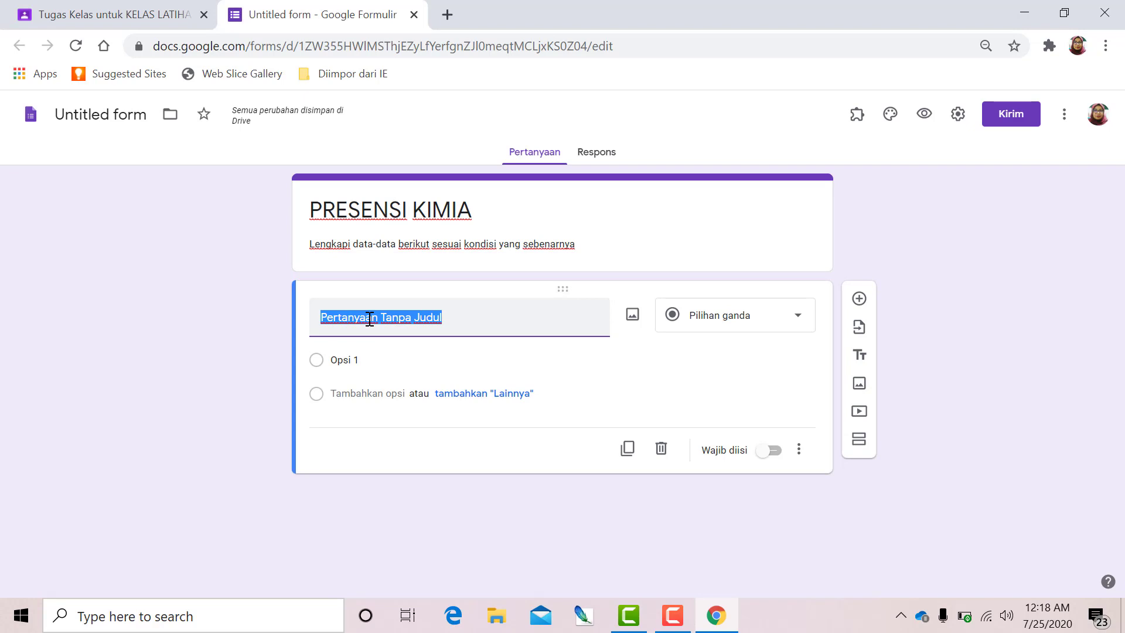
text(NAMA)
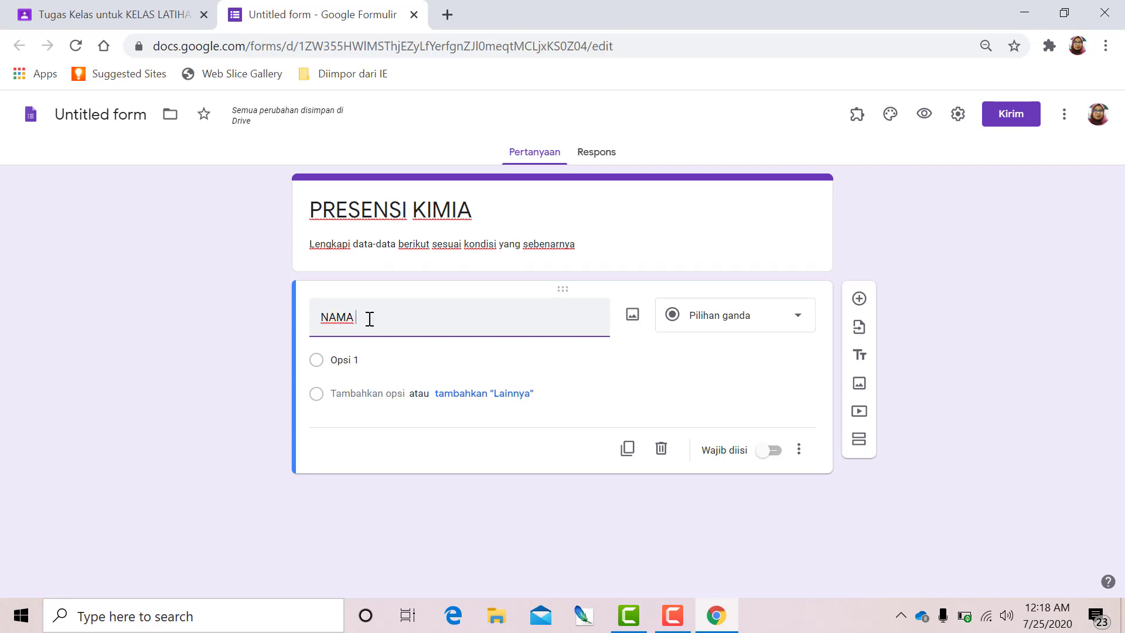
text( LENGKAP)
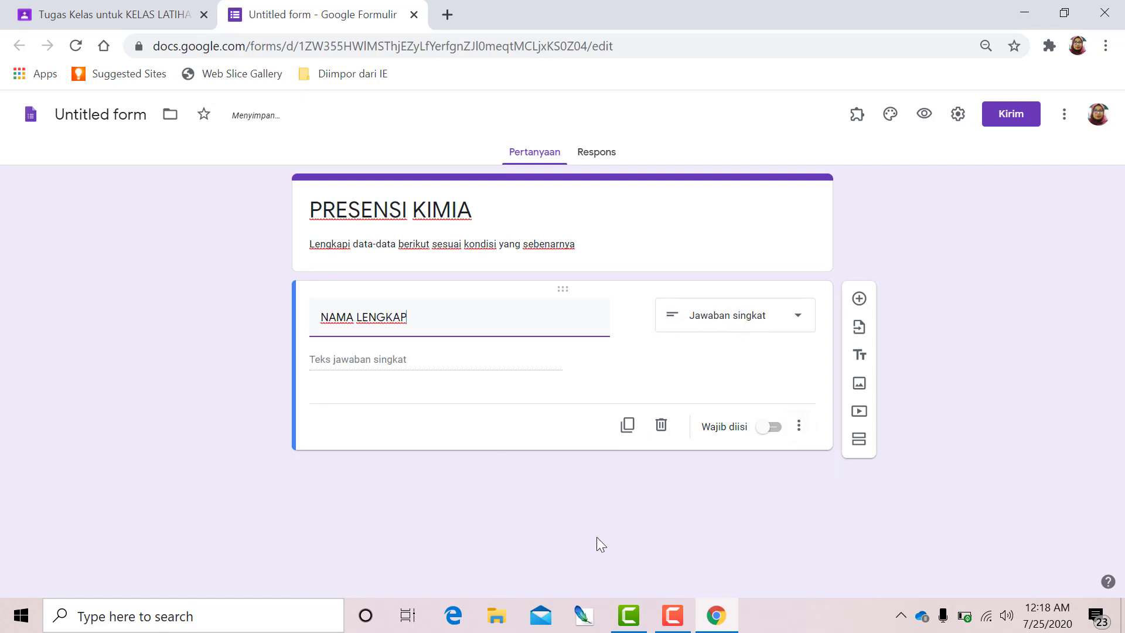
click(772, 427)
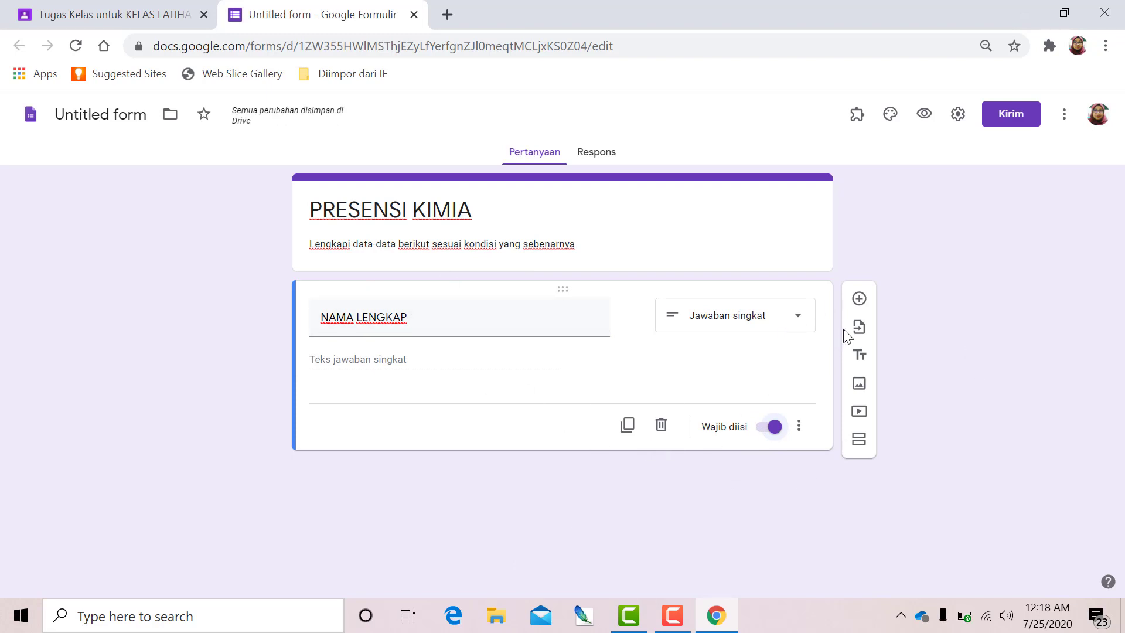
Step: Add a second short-answer question titled "NIS" without response validation and make it required
click(859, 300)
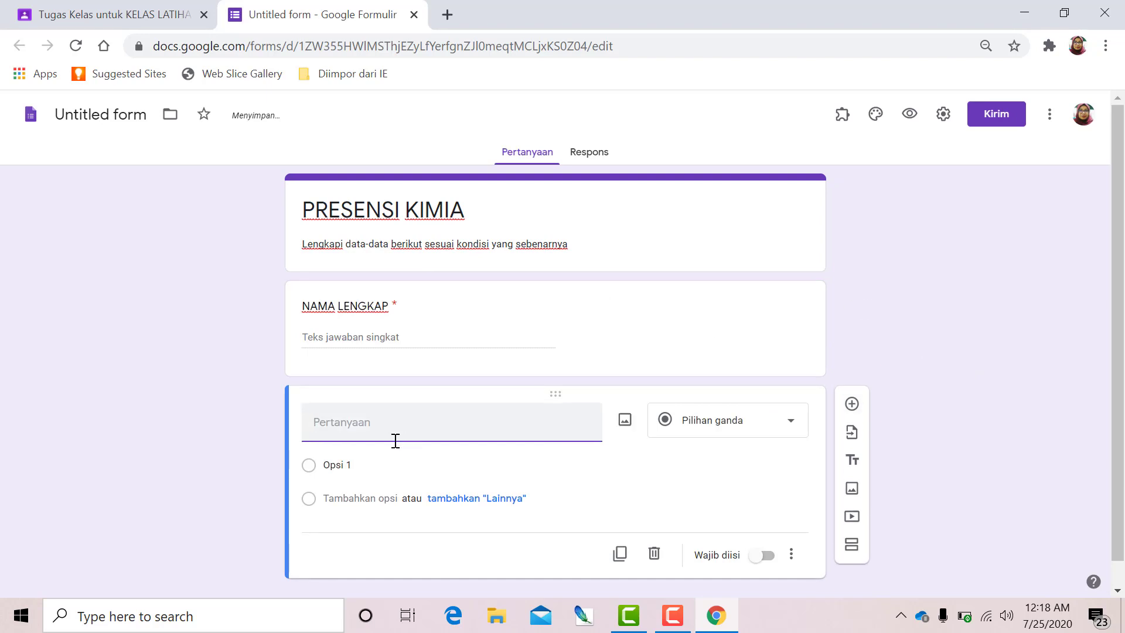
text(NIS)
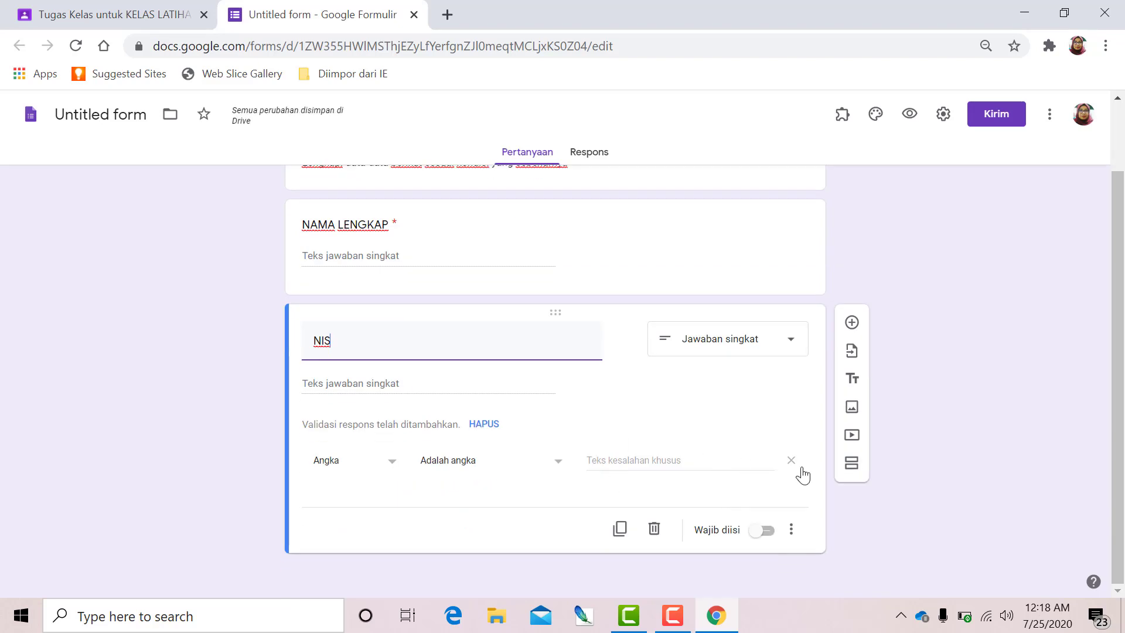
click(768, 532)
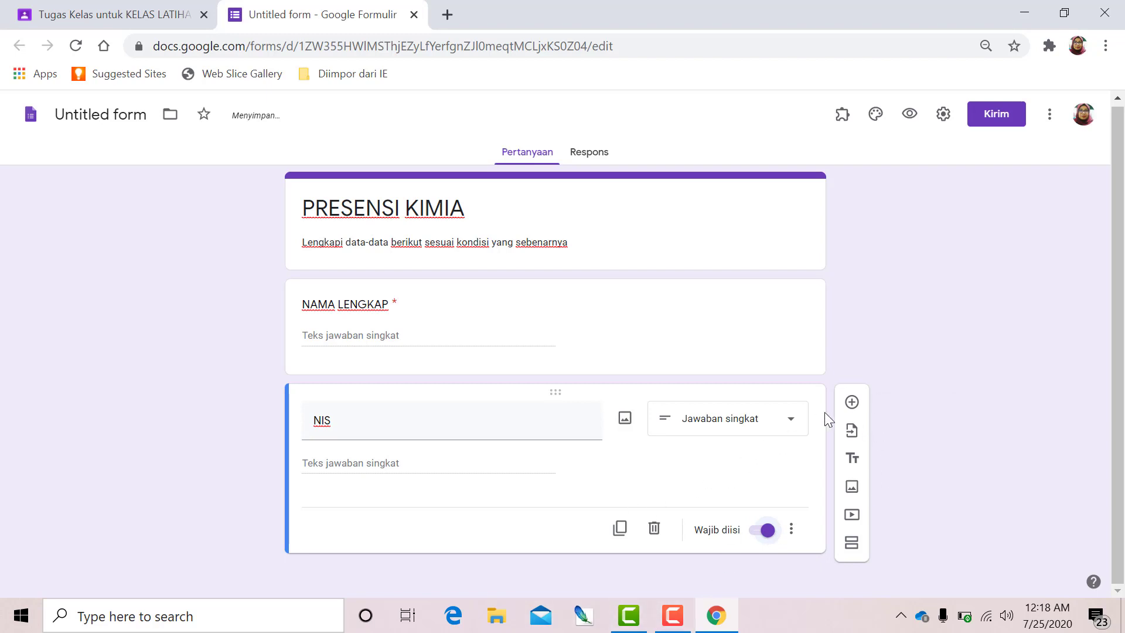
Step: Add a third question titled "KELAS" and set its type to Kotak Centang
click(852, 404)
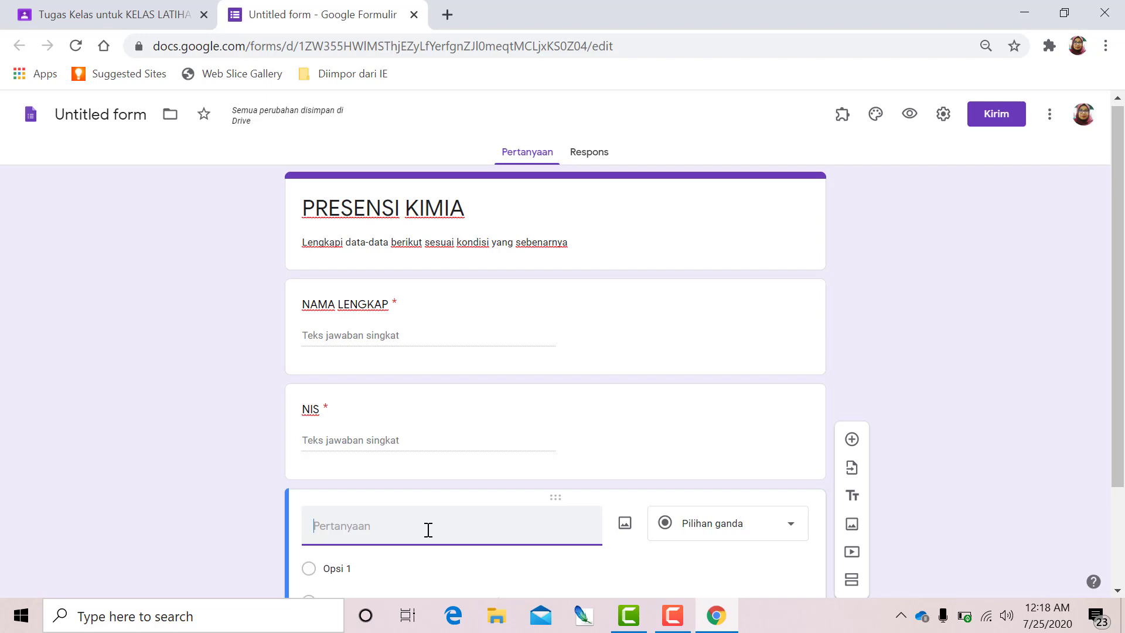
text(KRL)
key(BackSpace)
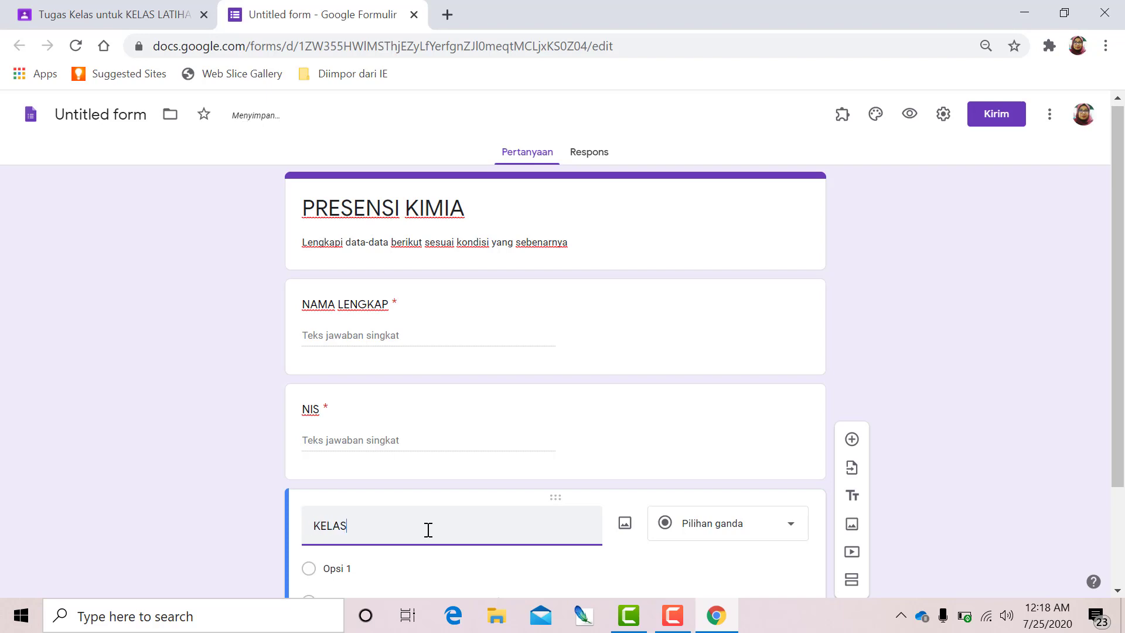
click(791, 530)
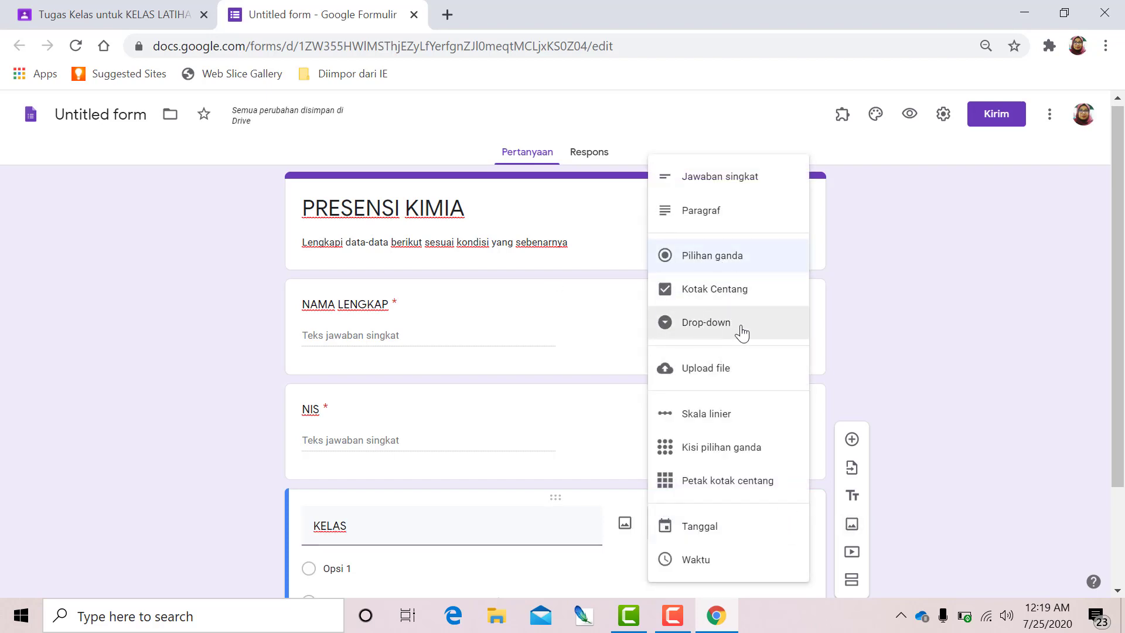
click(708, 297)
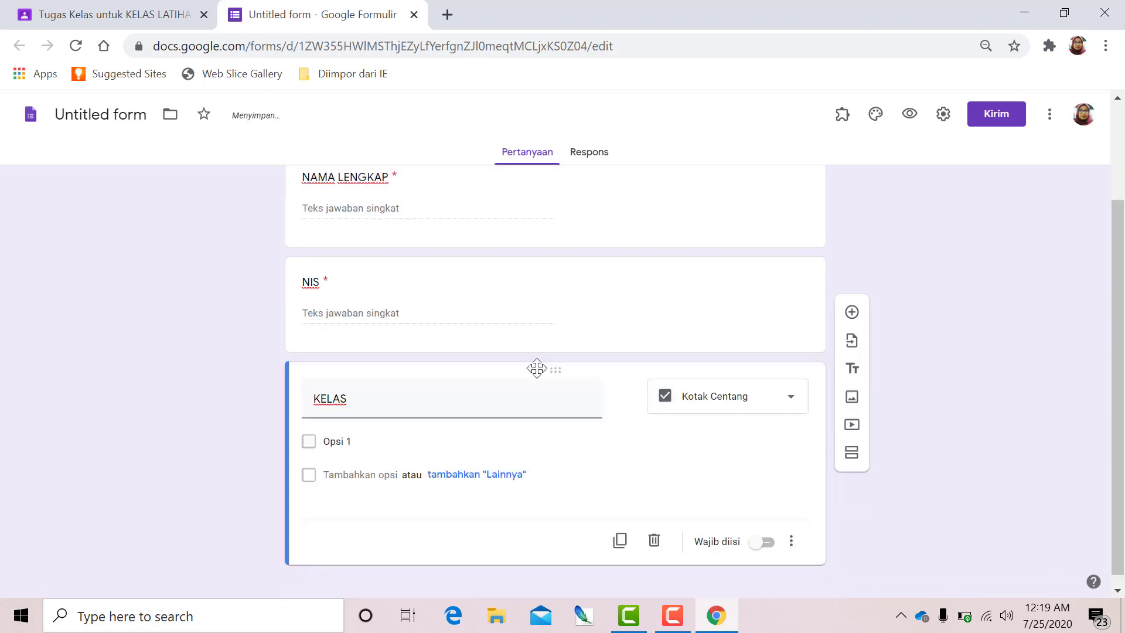
Step: Enter "XII.A" and "XII.B" as the options of the KELAS question and make it required
click(357, 431)
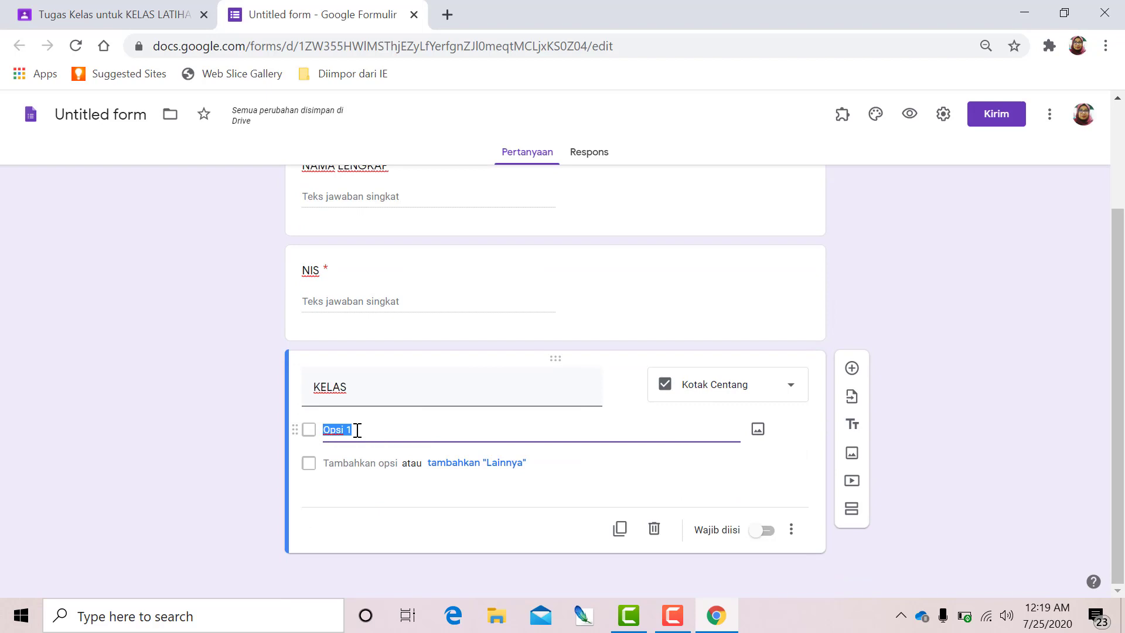
text(XII)
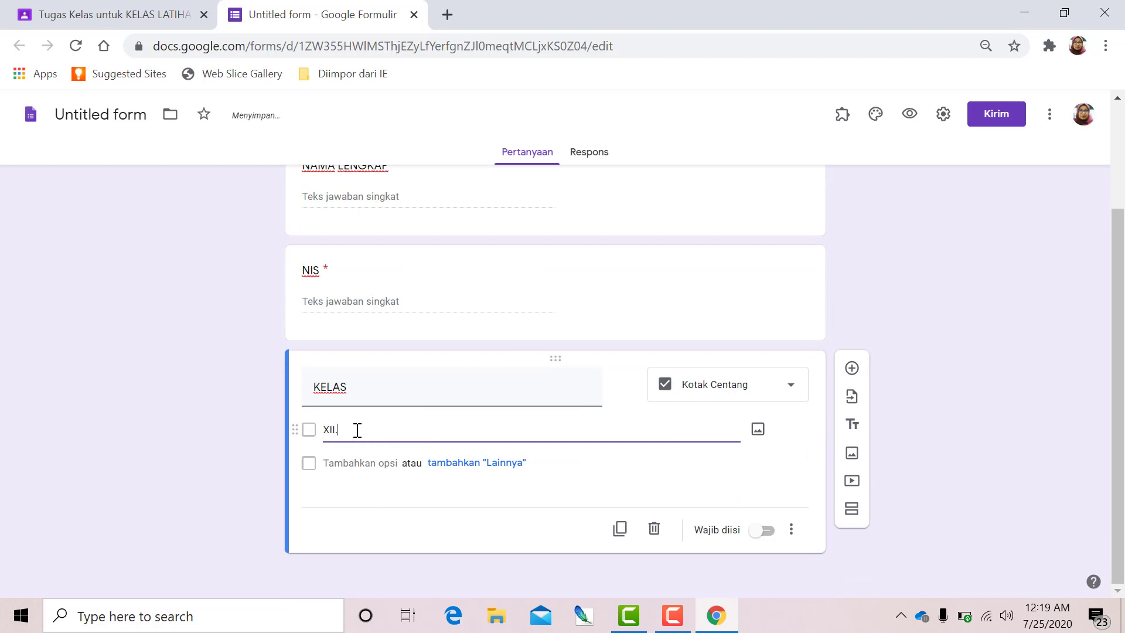
text(.A)
click(351, 463)
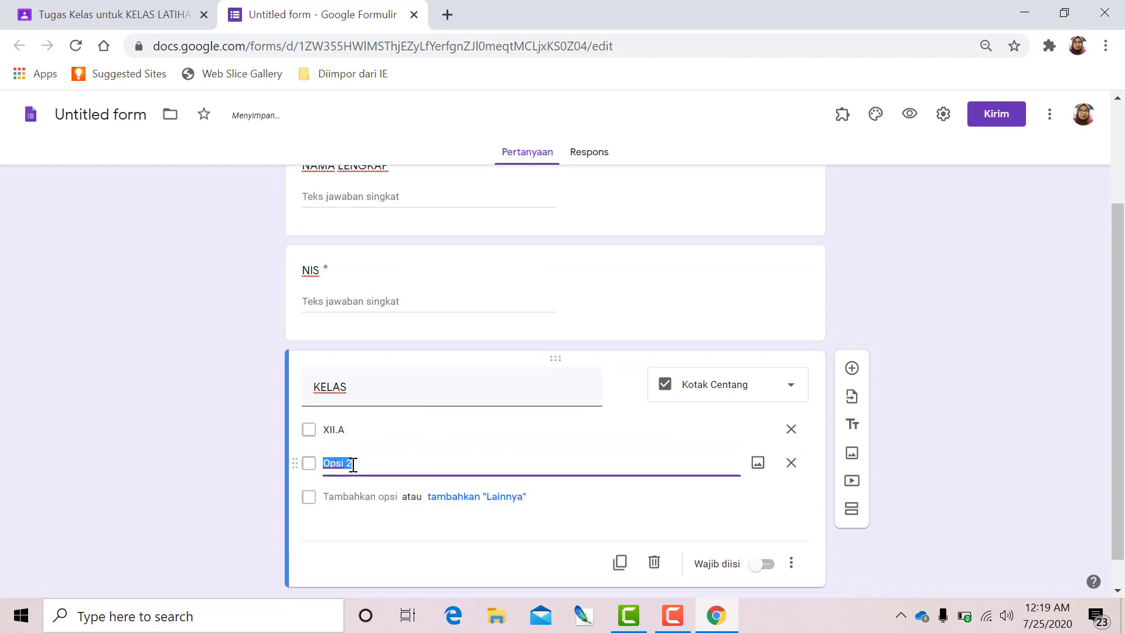
text(XII.B)
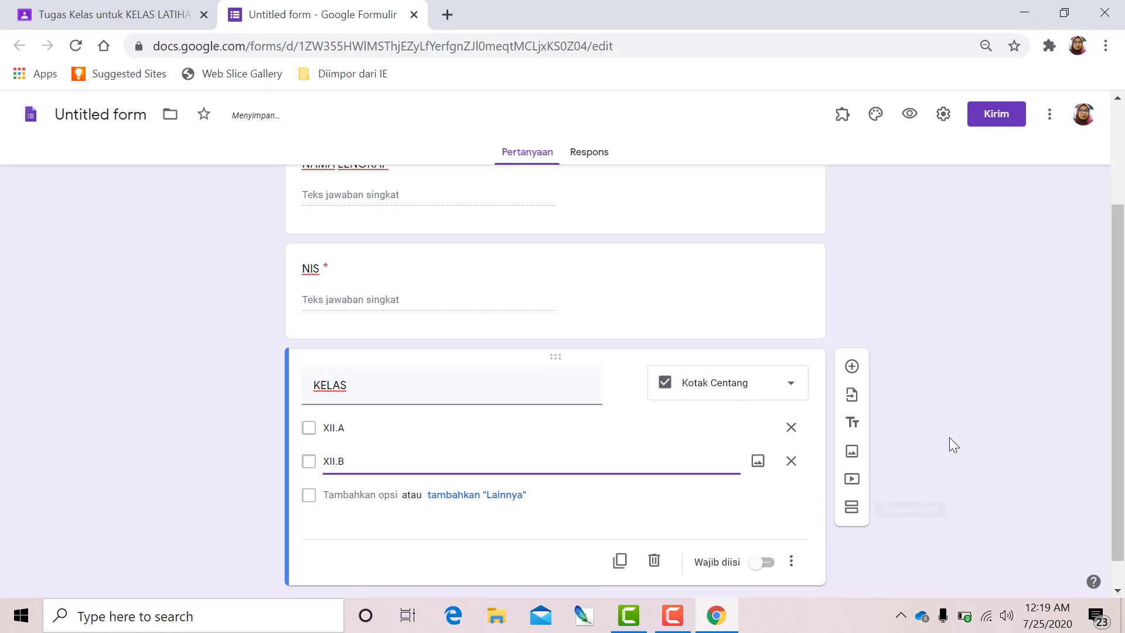
scroll(950, 439, down, 1)
click(766, 530)
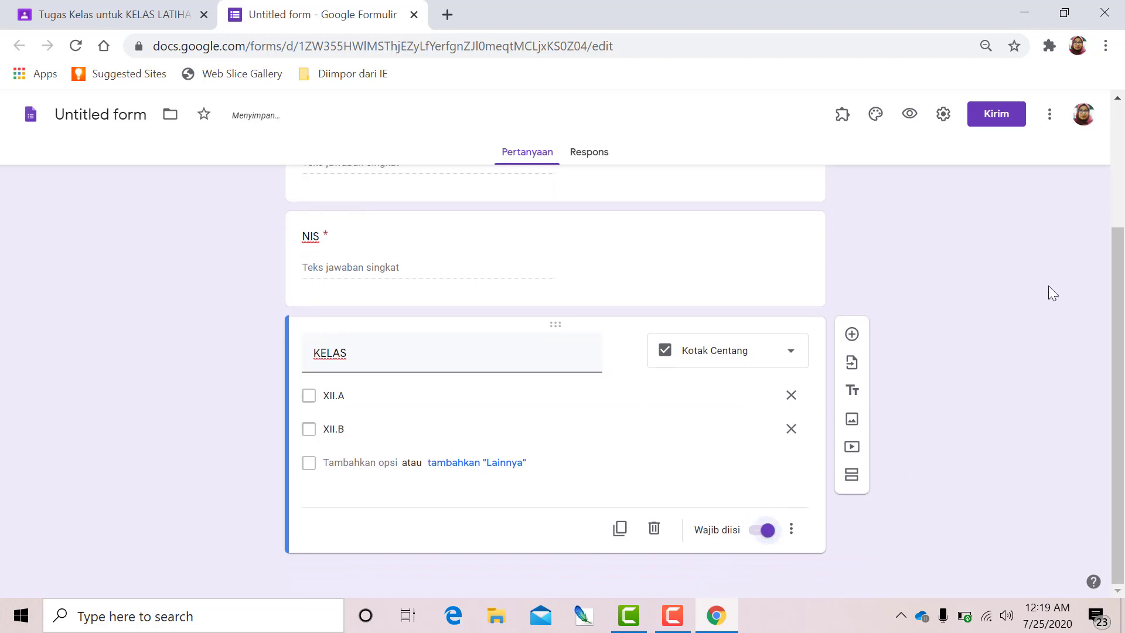
Step: Add a required question titled "TANGGAL PBM" with the Tanggal answer type
click(852, 334)
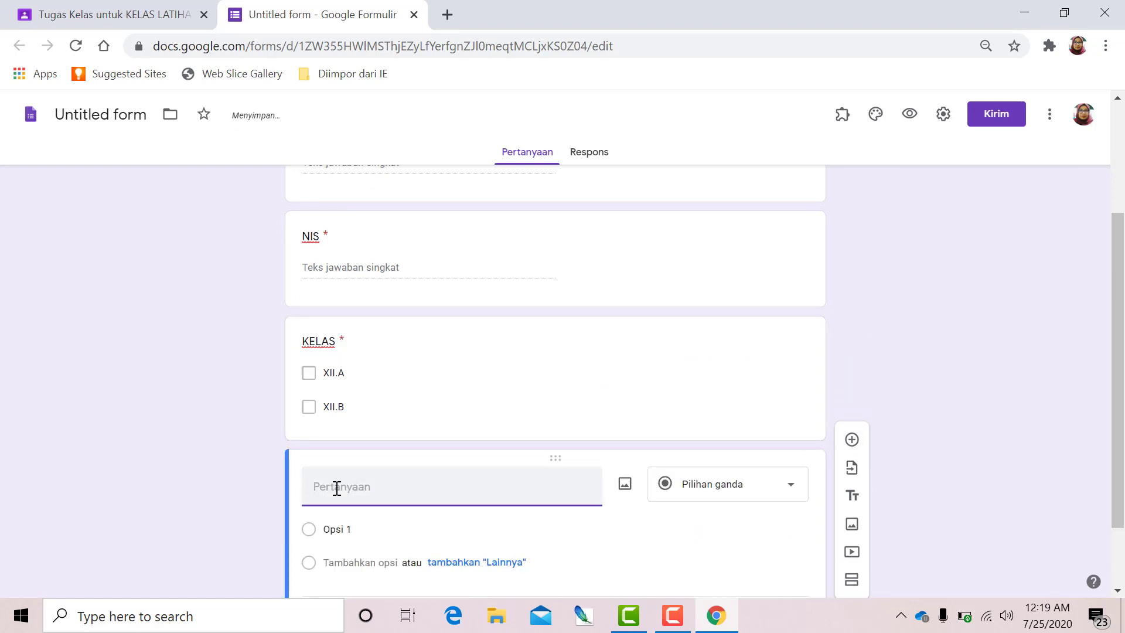
text(TANGGAL P)
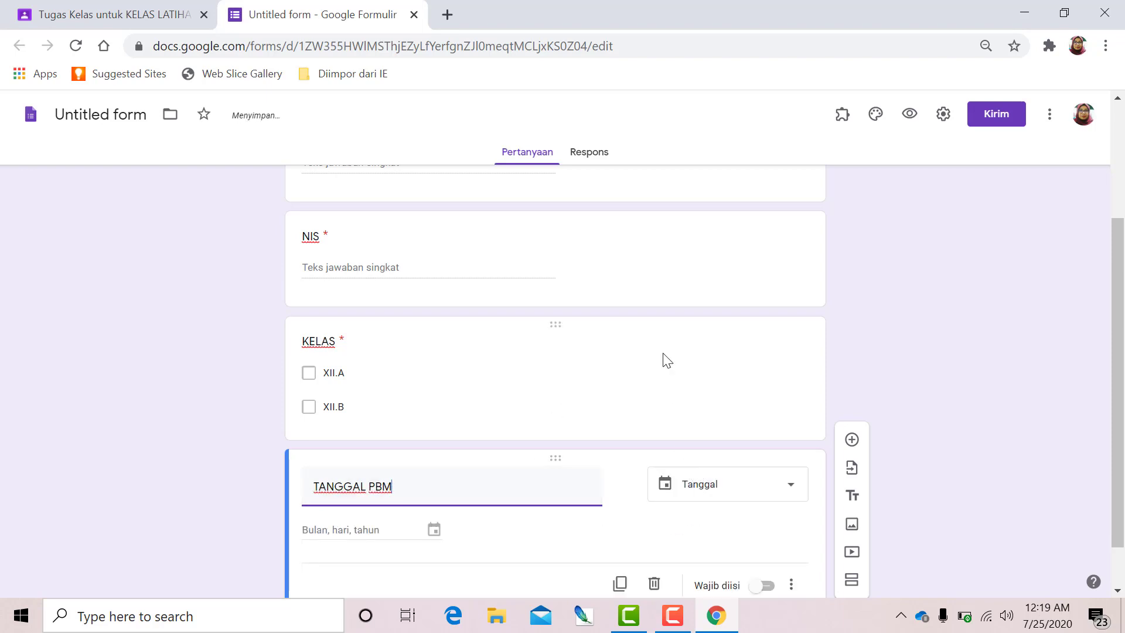
text(BM)
scroll(1027, 324, down, 1)
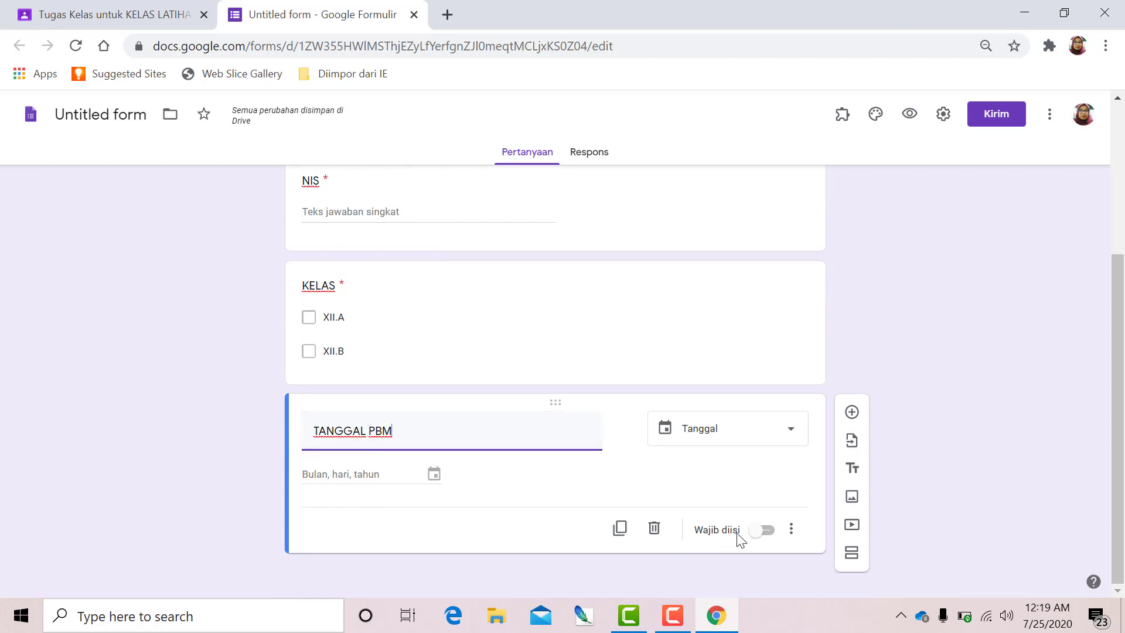
click(767, 533)
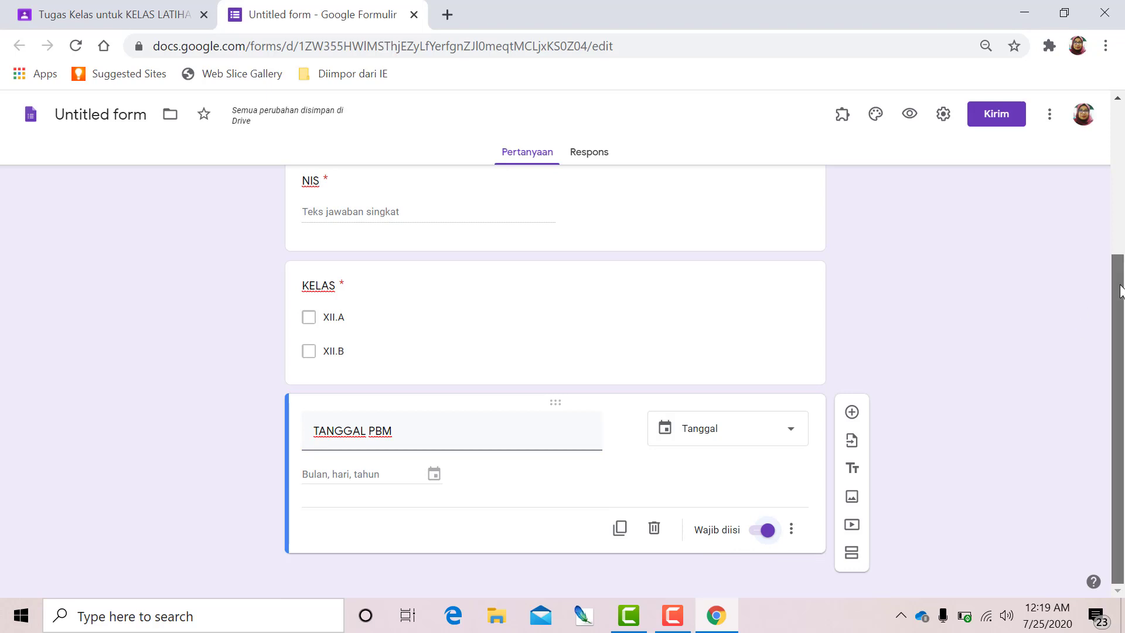
drag(1118, 328, 1118, 178)
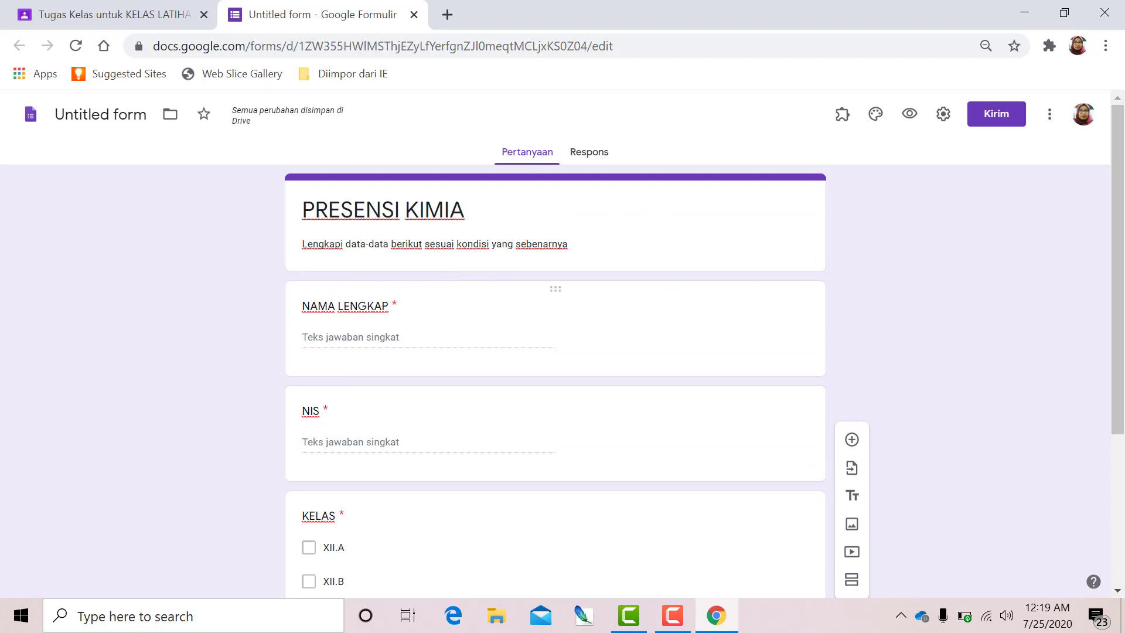
drag(1118, 136, 314, 139)
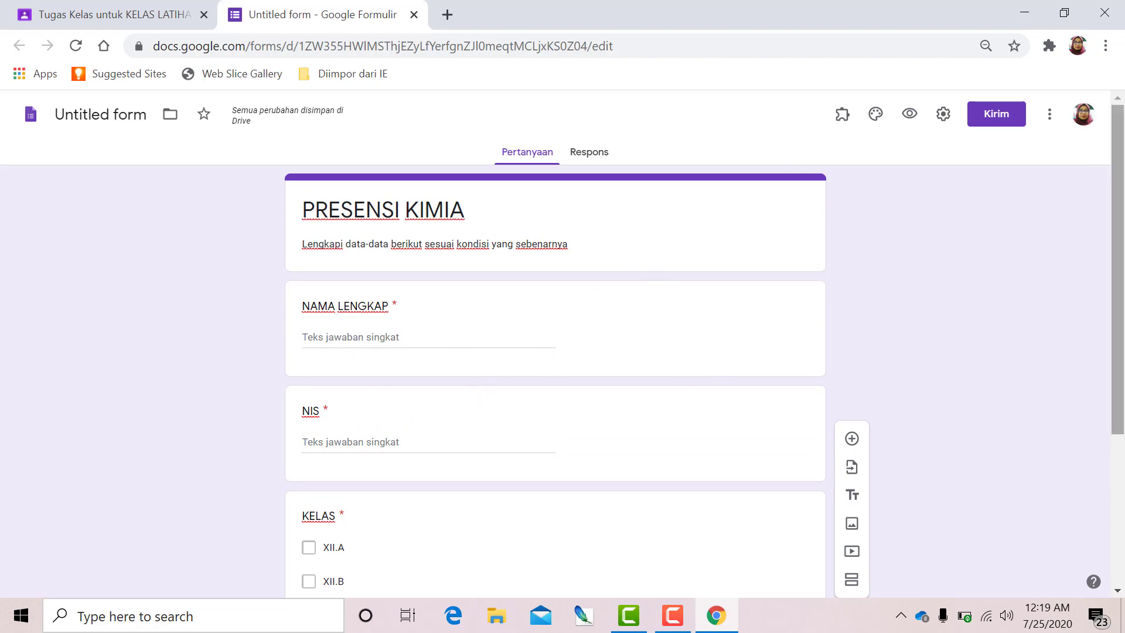
scroll(1123, 151, down, 4)
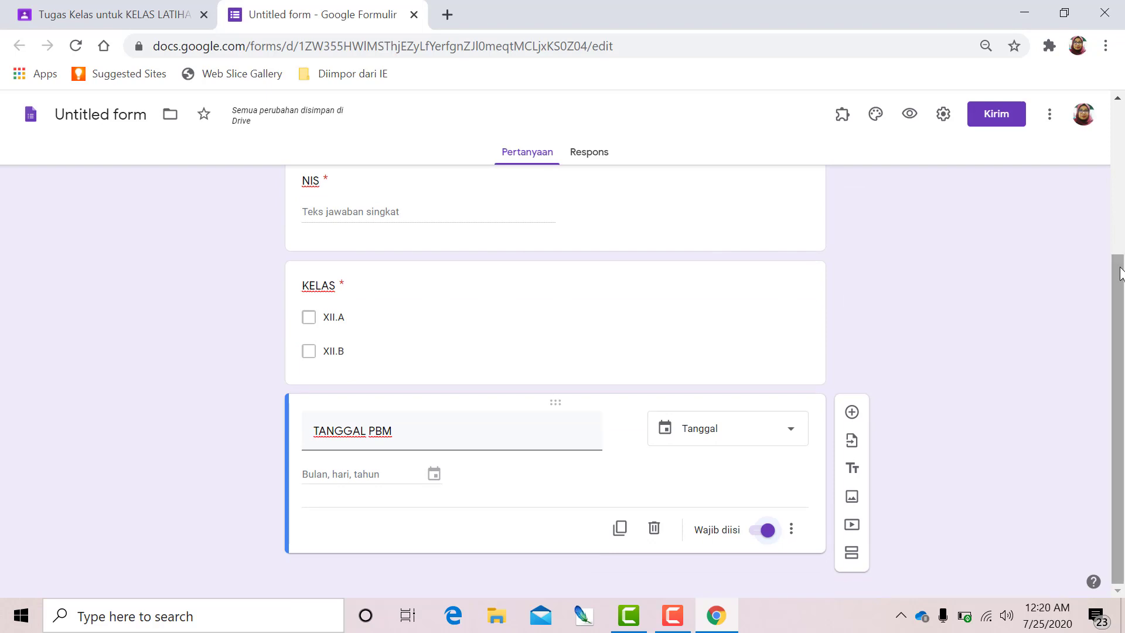
Step: Copy the form title "PRESENSI KIMIA" and paste it into the form's file name
drag(1121, 272, 1121, 122)
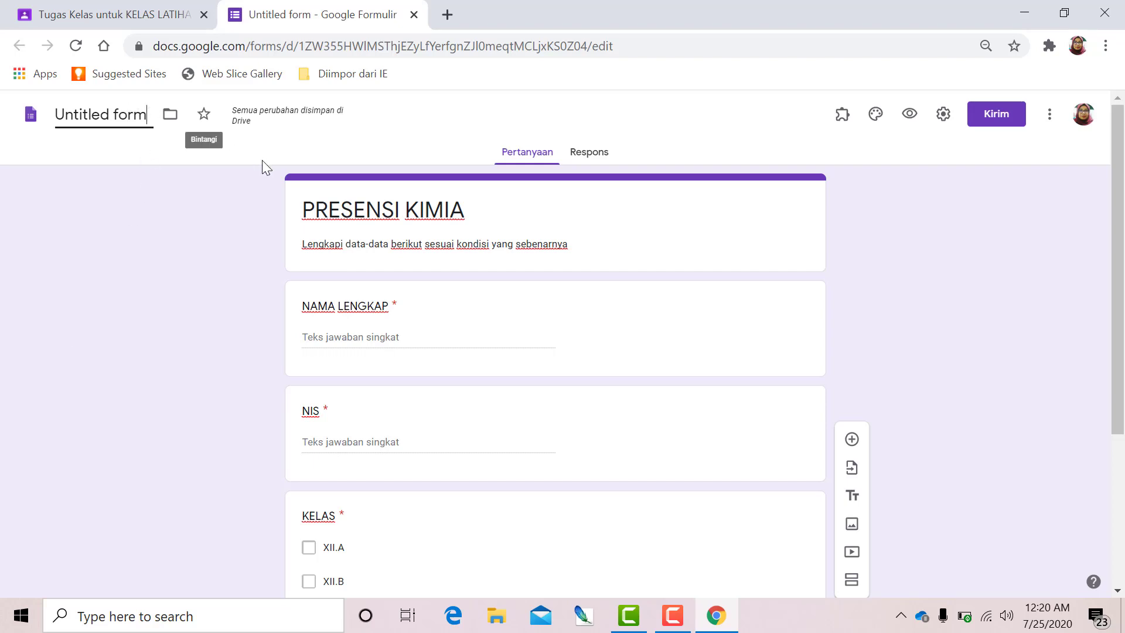
drag(303, 212, 447, 209)
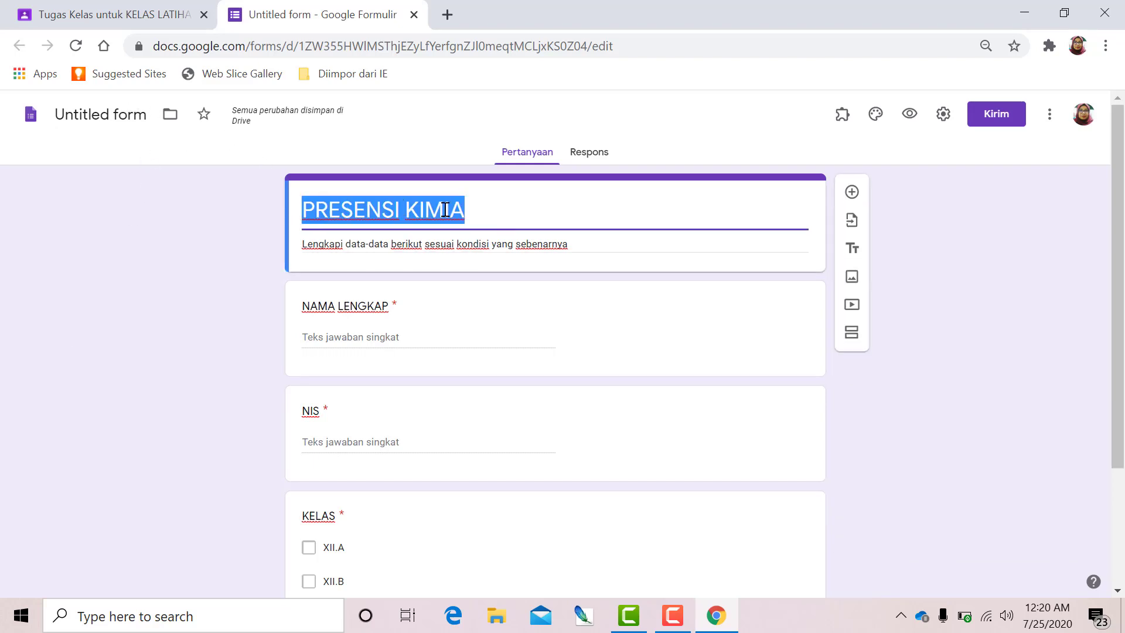
right_click(447, 209)
click(502, 276)
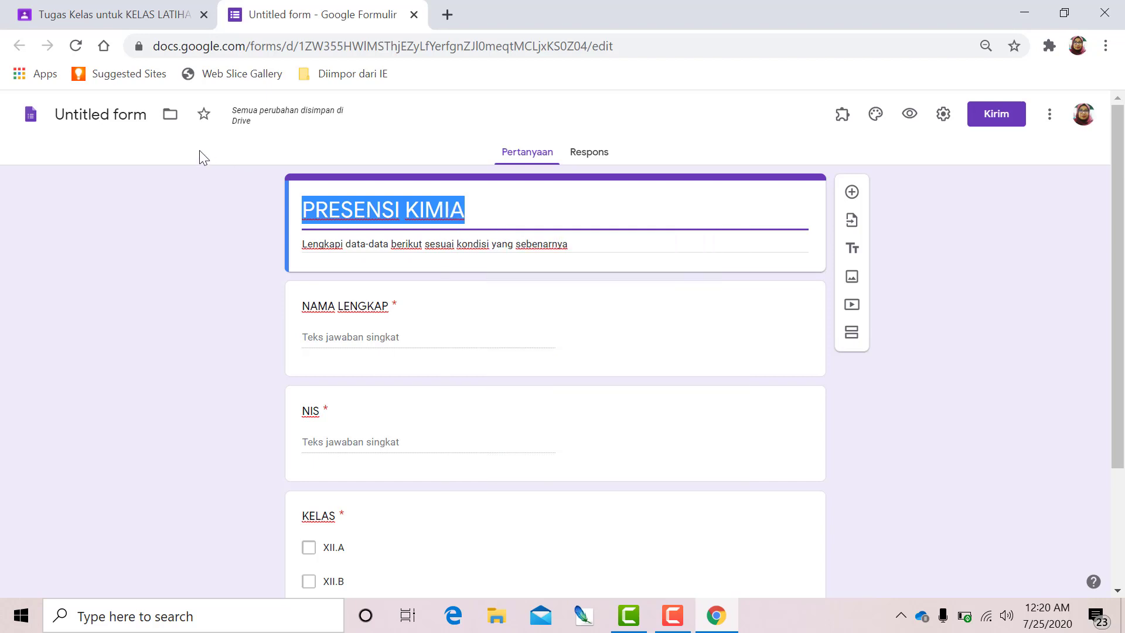
click(116, 118)
key(ctrl+v)
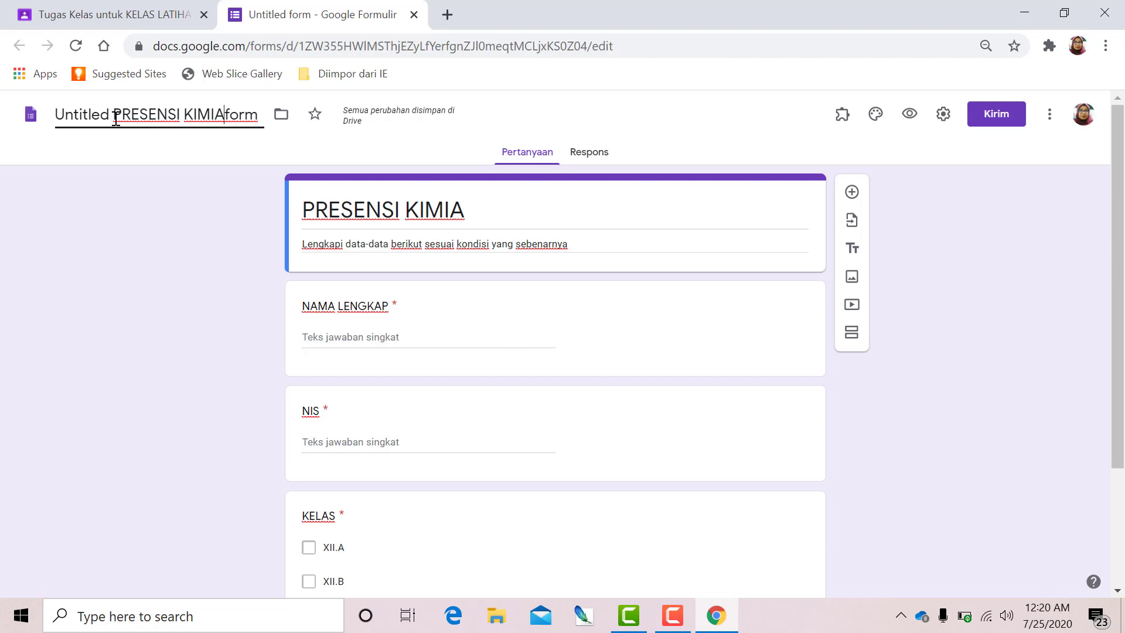
Step: Delete the leftover words "form" and "Untitled" so the file name reads "PRESENSI KIMIA"
click(258, 114)
key(BackSpace)
key(BackSpace)
key(BackSpace)
key(BackSpace)
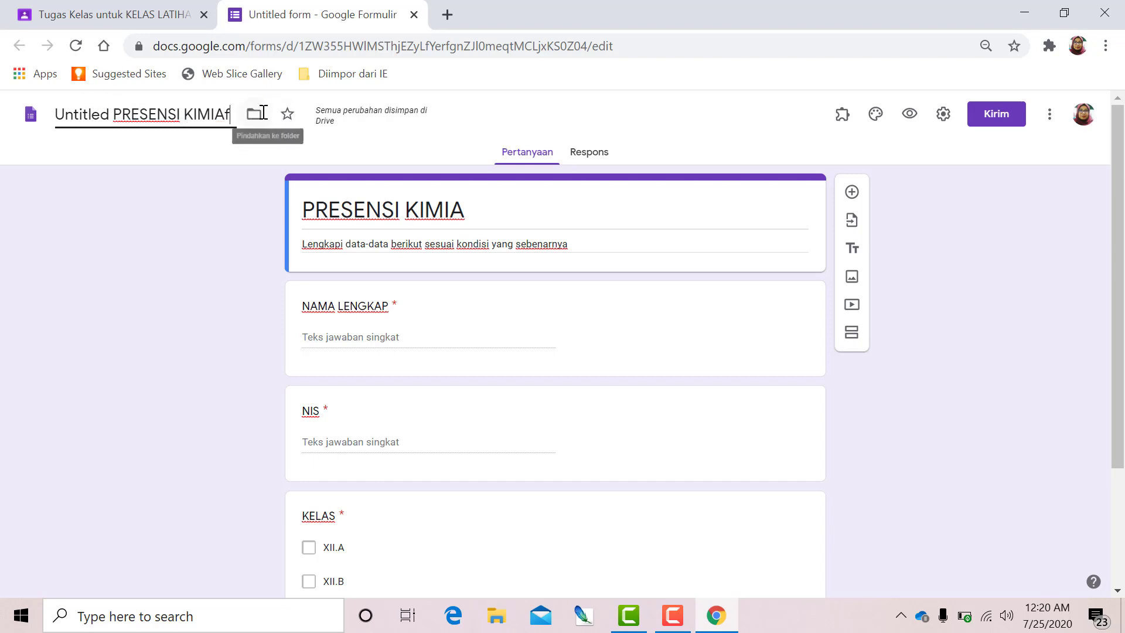
click(118, 119)
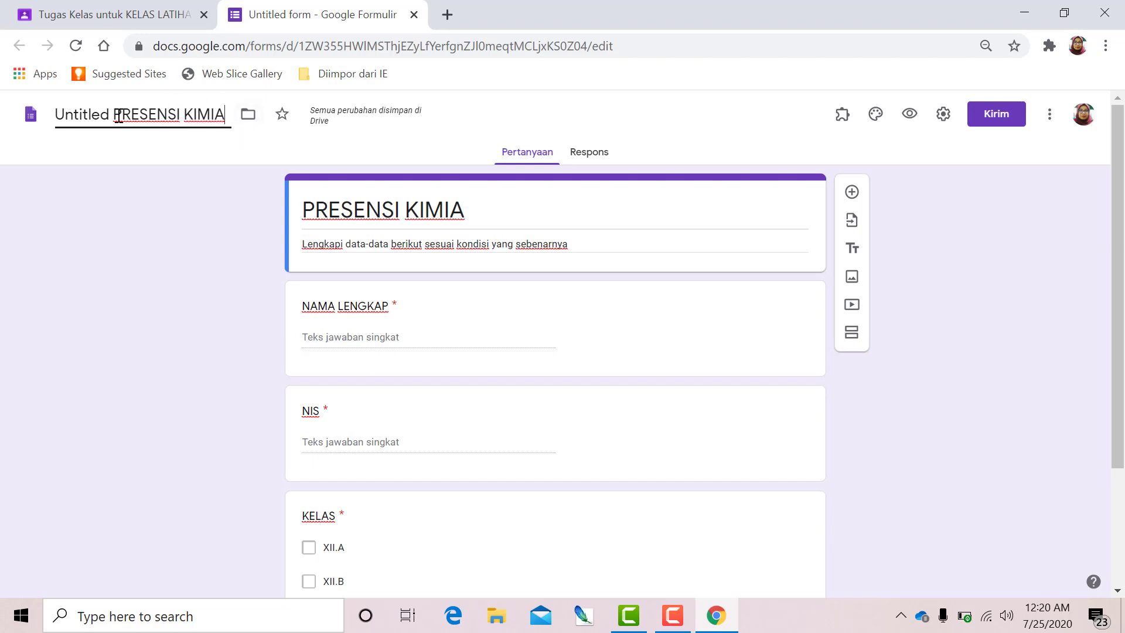
key(BackSpace)
key(BackSpace)
key(BackSpace)
key(BackSpace)
key(BackSpace)
key(BackSpace)
key(BackSpace)
key(BackSpace)
key(BackSpace)
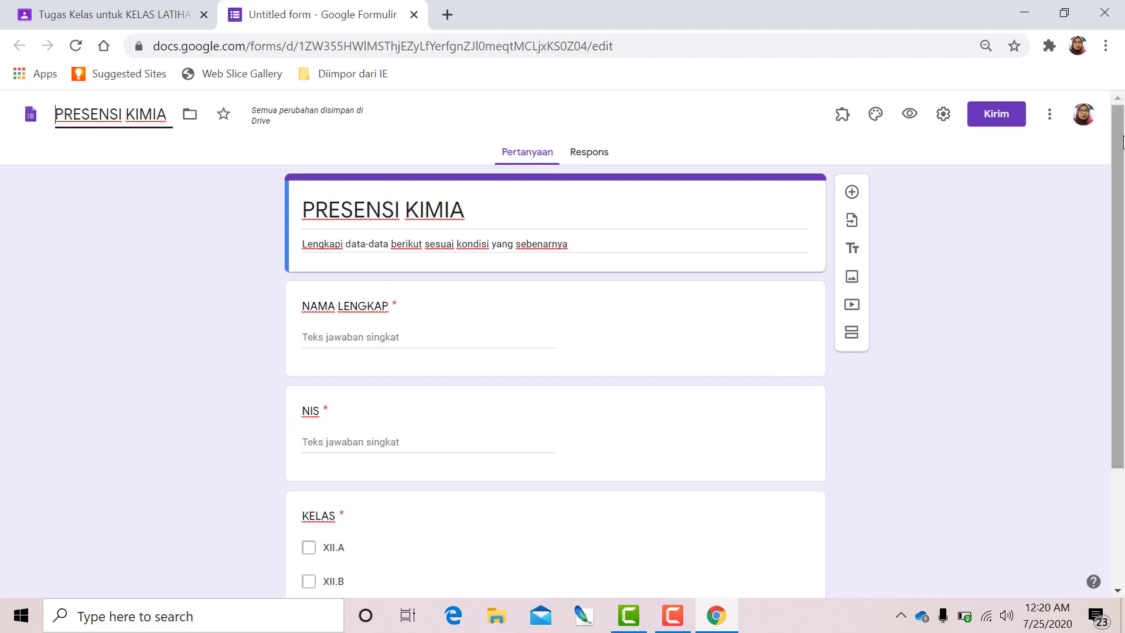
Step: Set the form's header image to the chemistry glassware and microscope illustration from the Kantor dan Sekolah themes
click(877, 117)
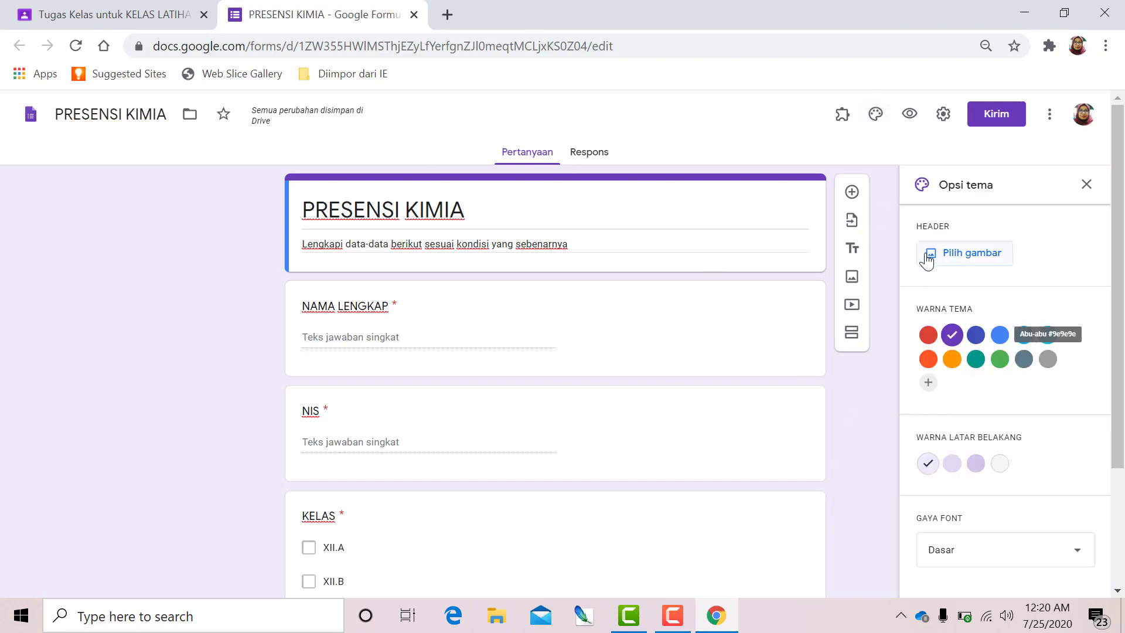
click(973, 256)
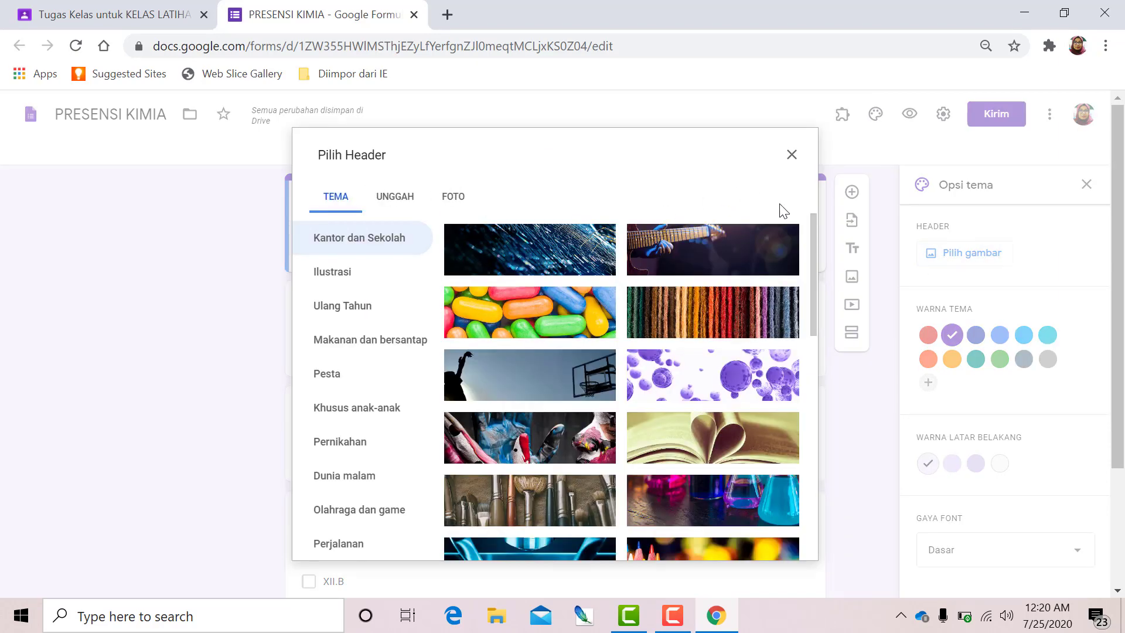
drag(812, 230, 818, 500)
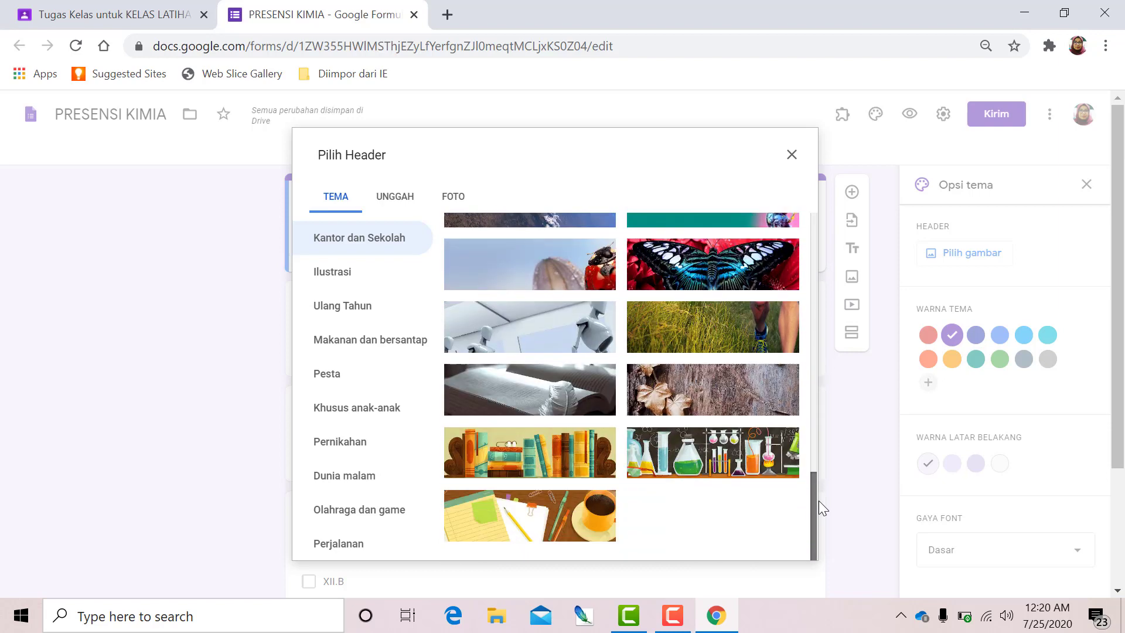
click(723, 467)
click(780, 543)
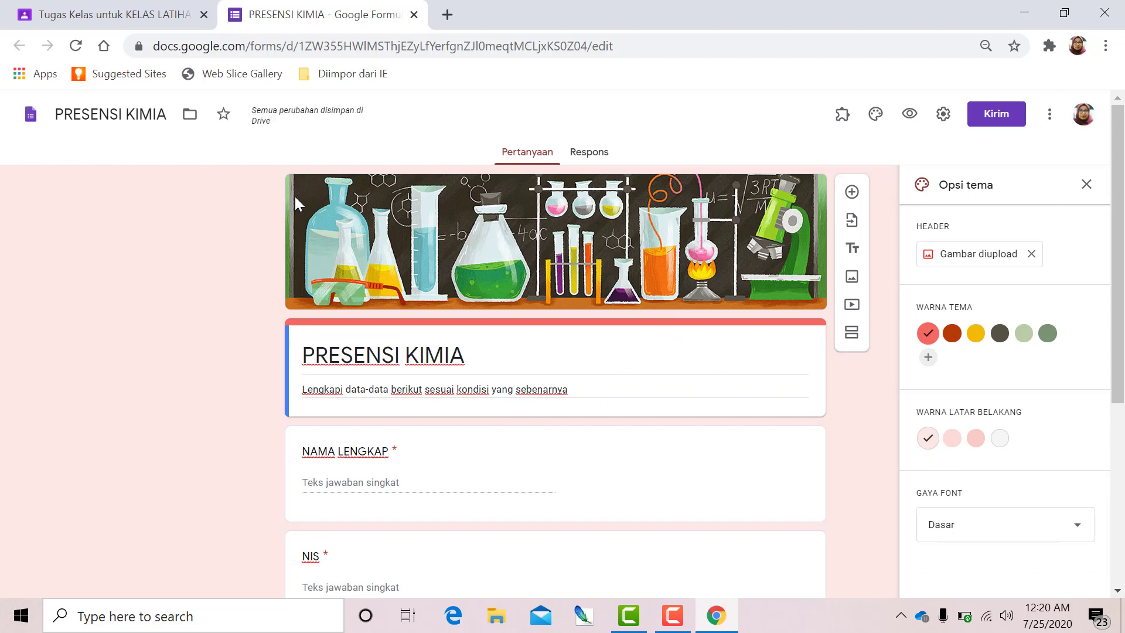
Step: Try the yellow theme colour, then set the form's theme colour to the dark orange #b83a07
click(974, 339)
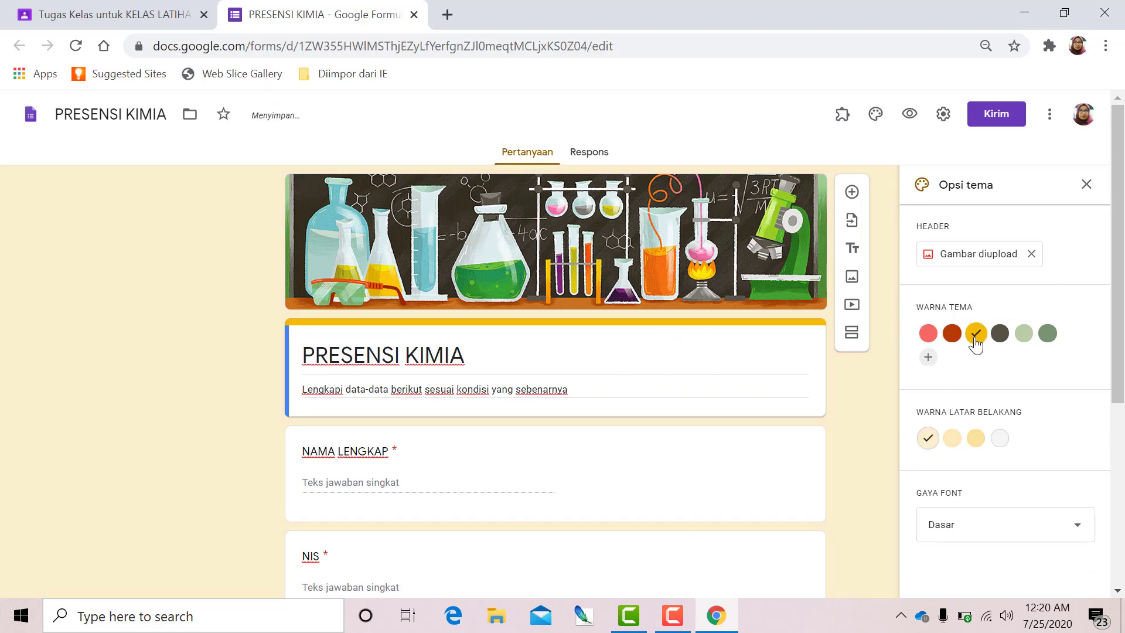
click(952, 343)
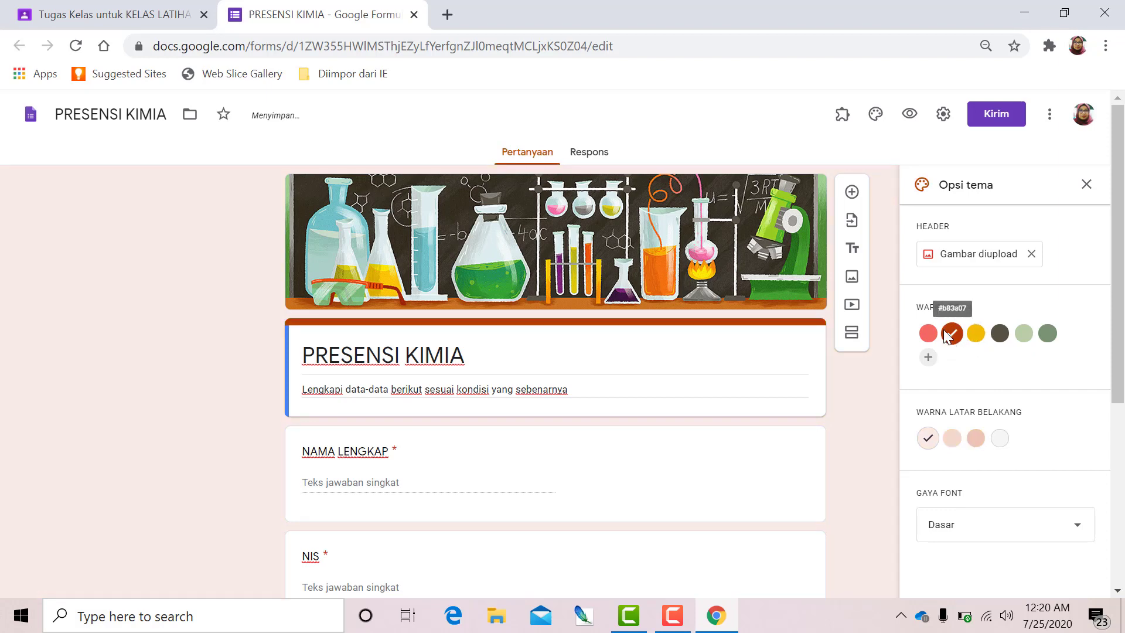
scroll(998, 315, down, 5)
scroll(745, 375, up, 5)
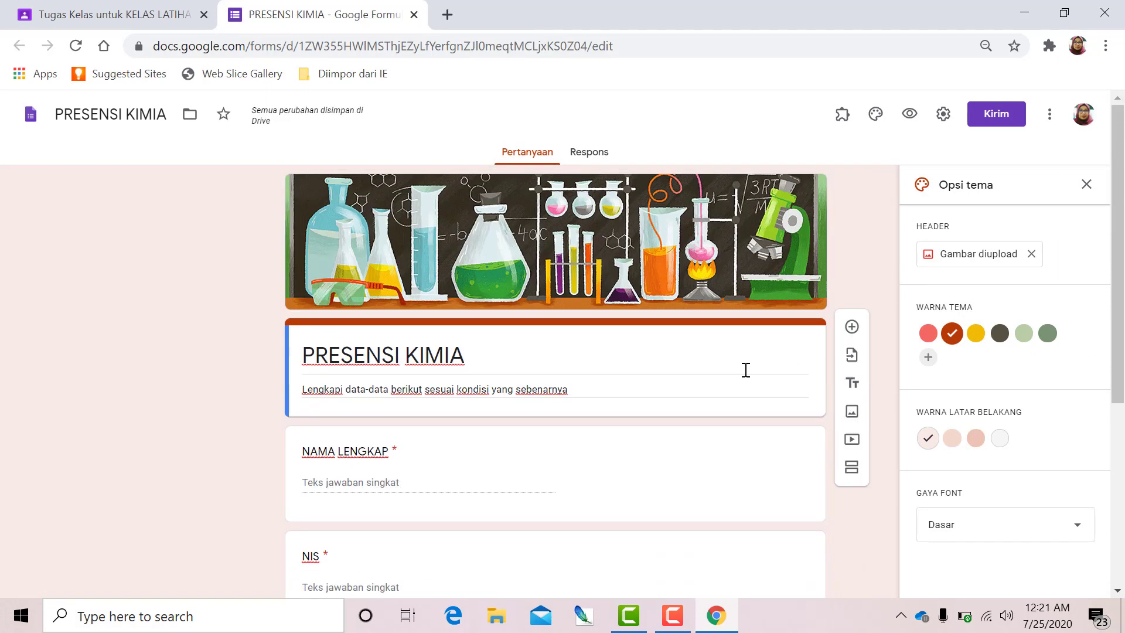
scroll(1120, 344, down, 3)
scroll(1121, 344, up, 3)
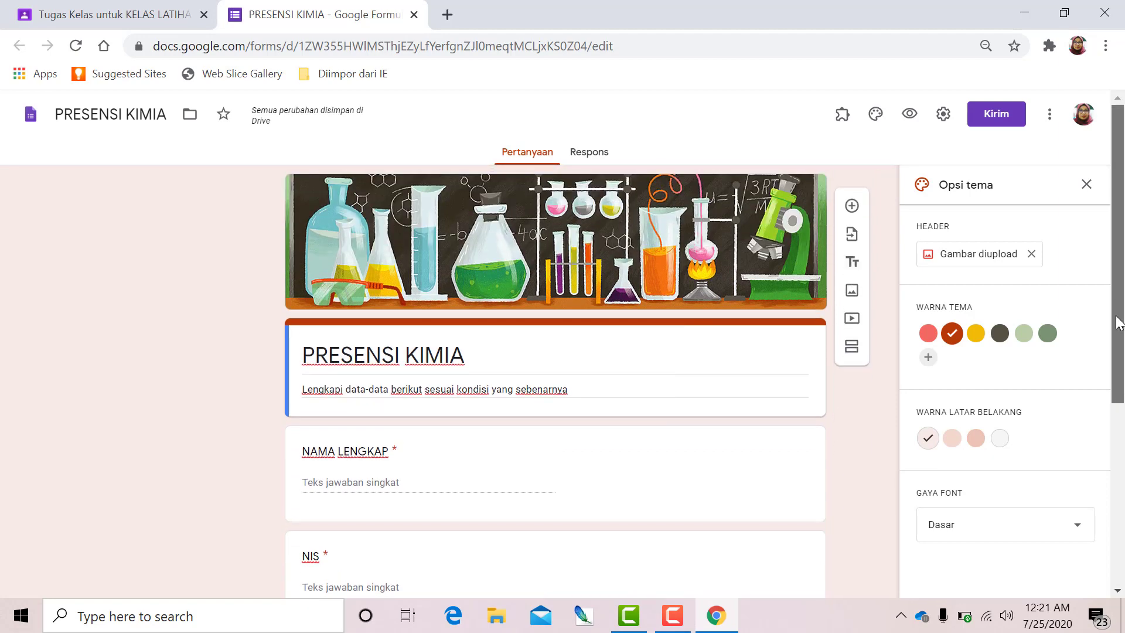
Step: Set the form's font style to Lucu and review the questions in it
click(1083, 534)
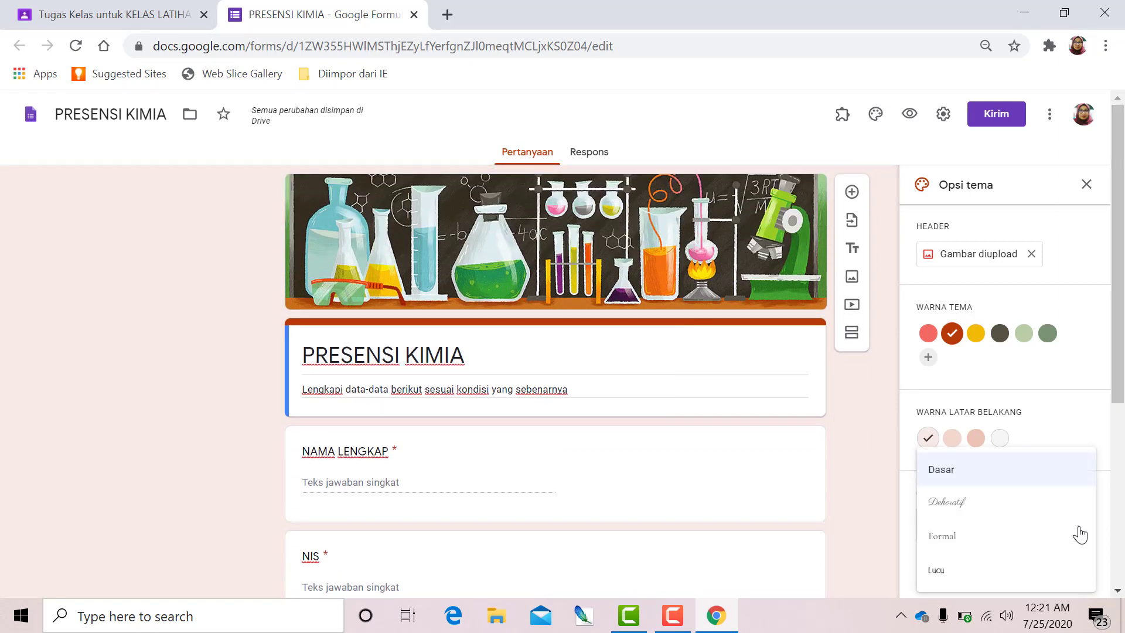
click(945, 582)
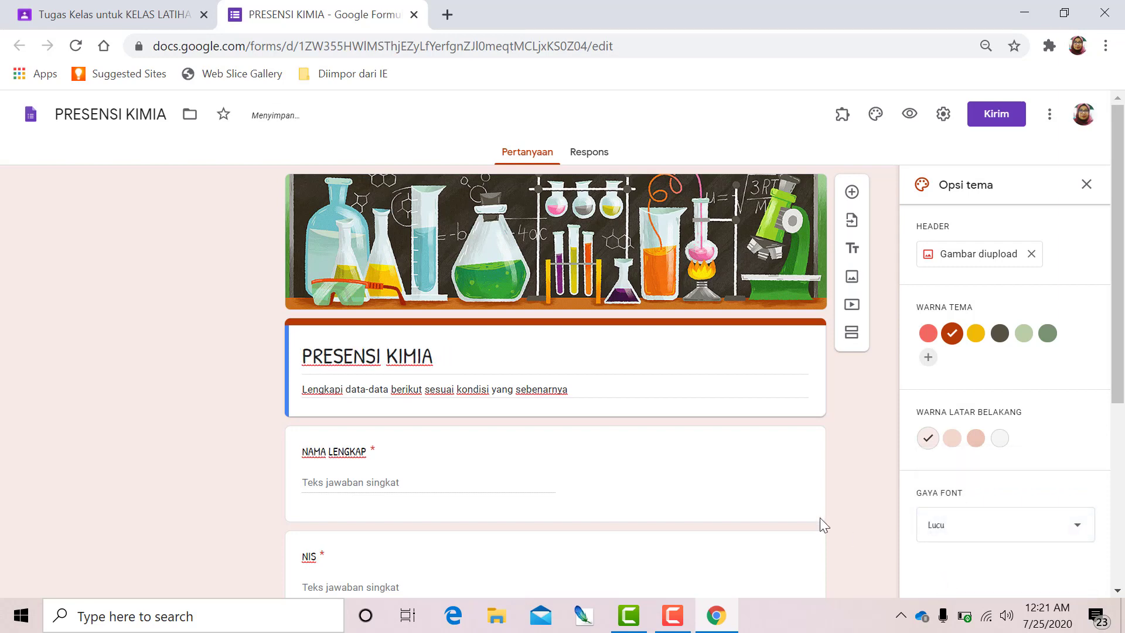
scroll(706, 455, down, 4)
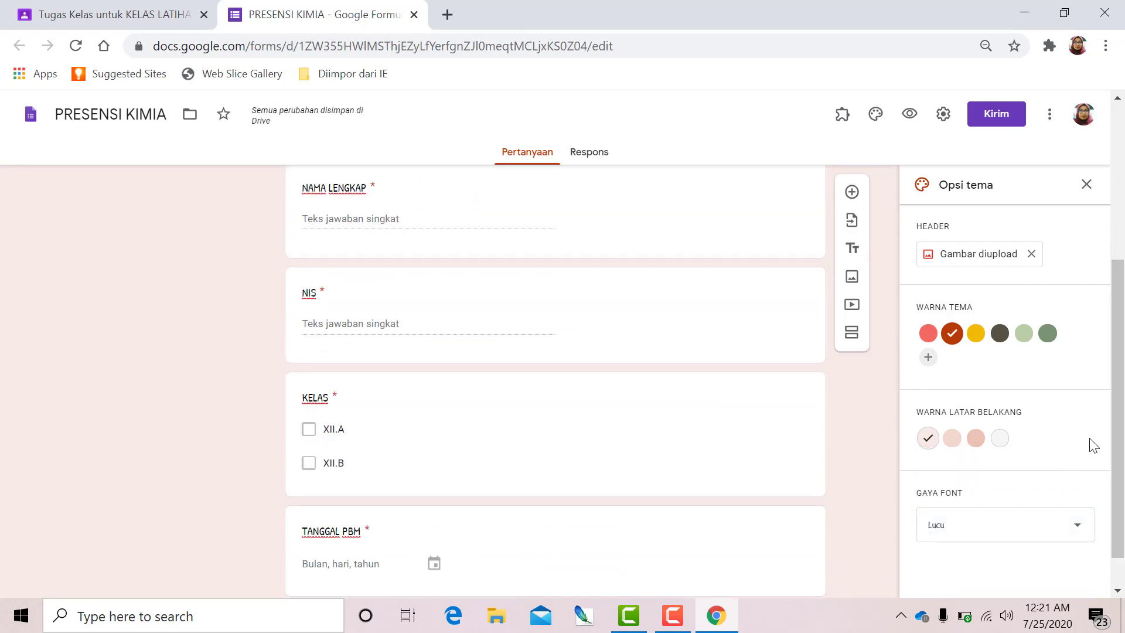
Step: In the form's general settings, enable collecting email addresses, limiting to 1 response and editing after submission
click(943, 116)
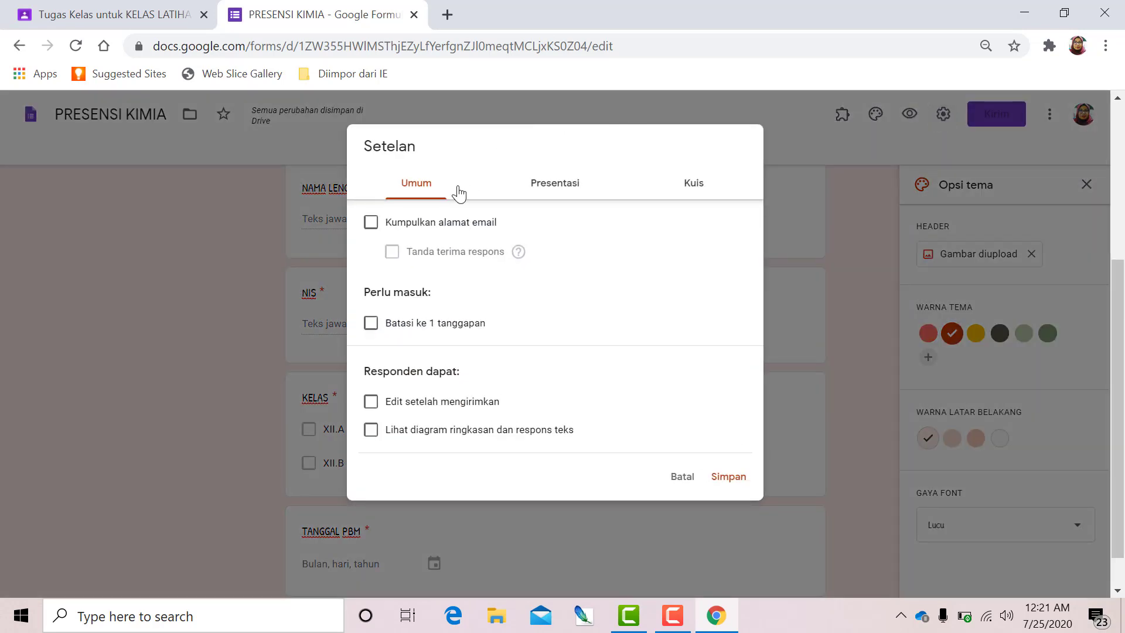
click(374, 229)
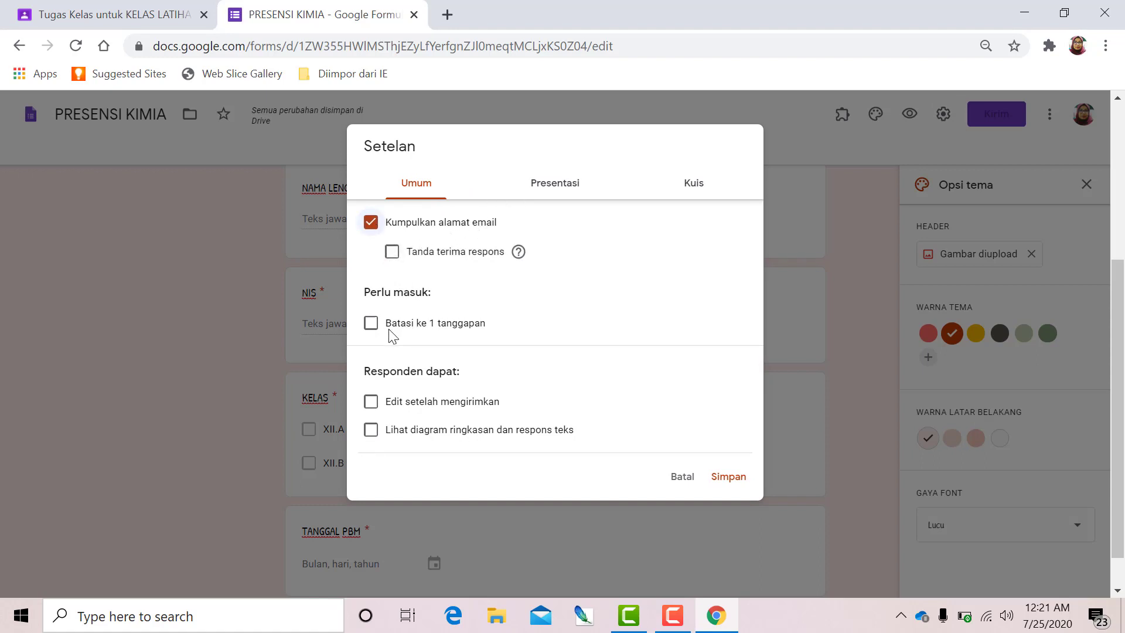
click(372, 325)
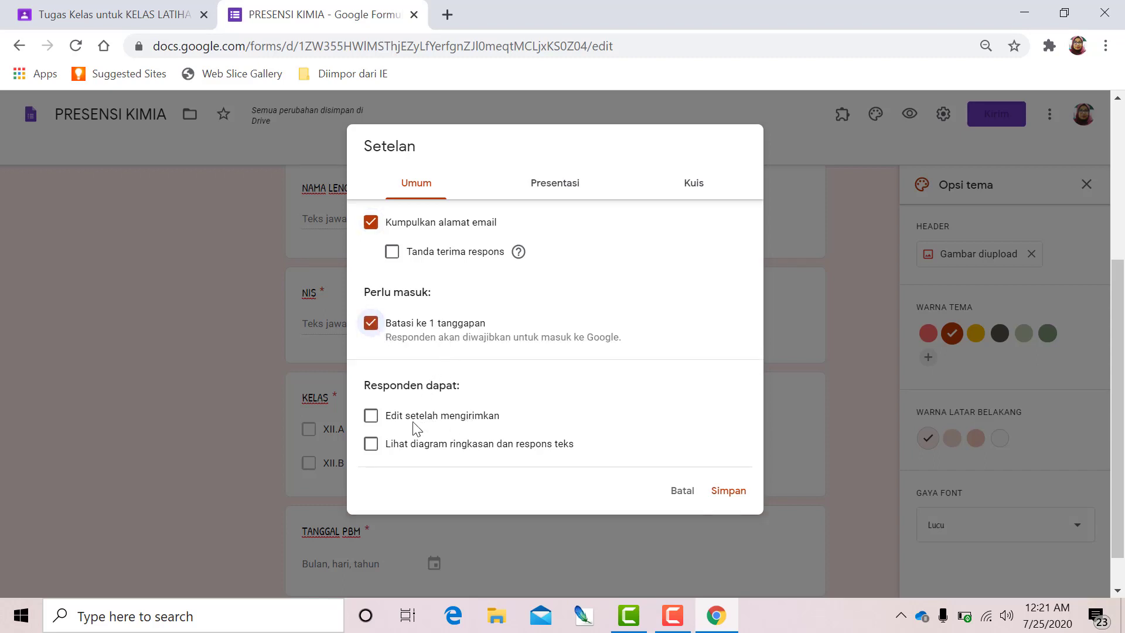
click(371, 416)
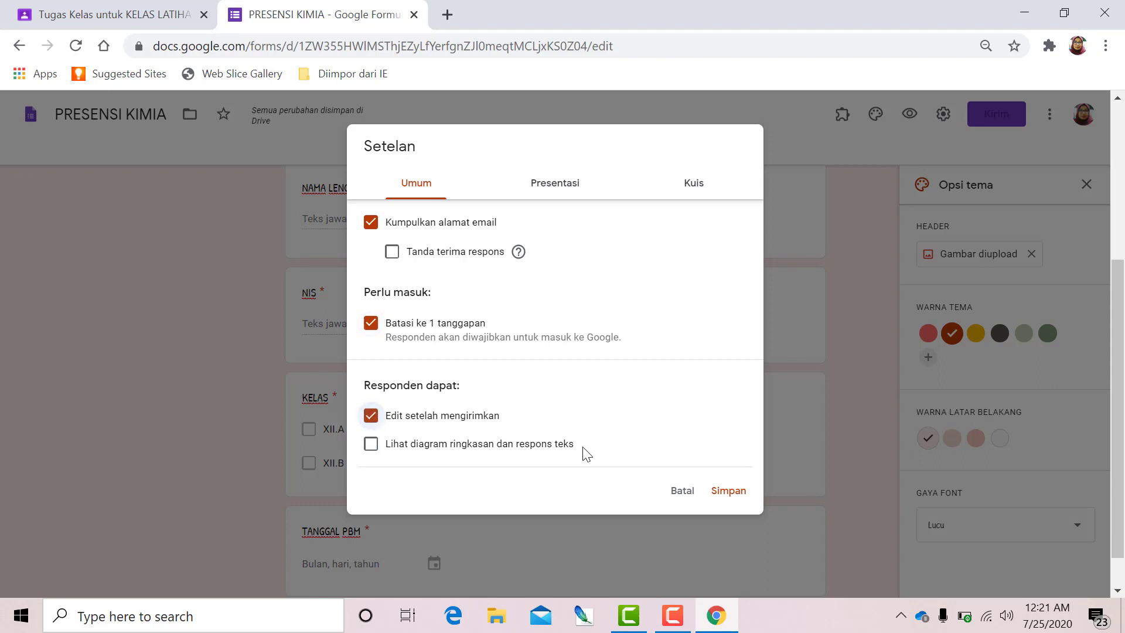
Step: Set the confirmation message to "TERIMA KASIH TELAH MENGISI DAFTAR HADIR. JAGA KESEHATAN DAN TETAP SEMANGAT" and save the form settings
click(551, 186)
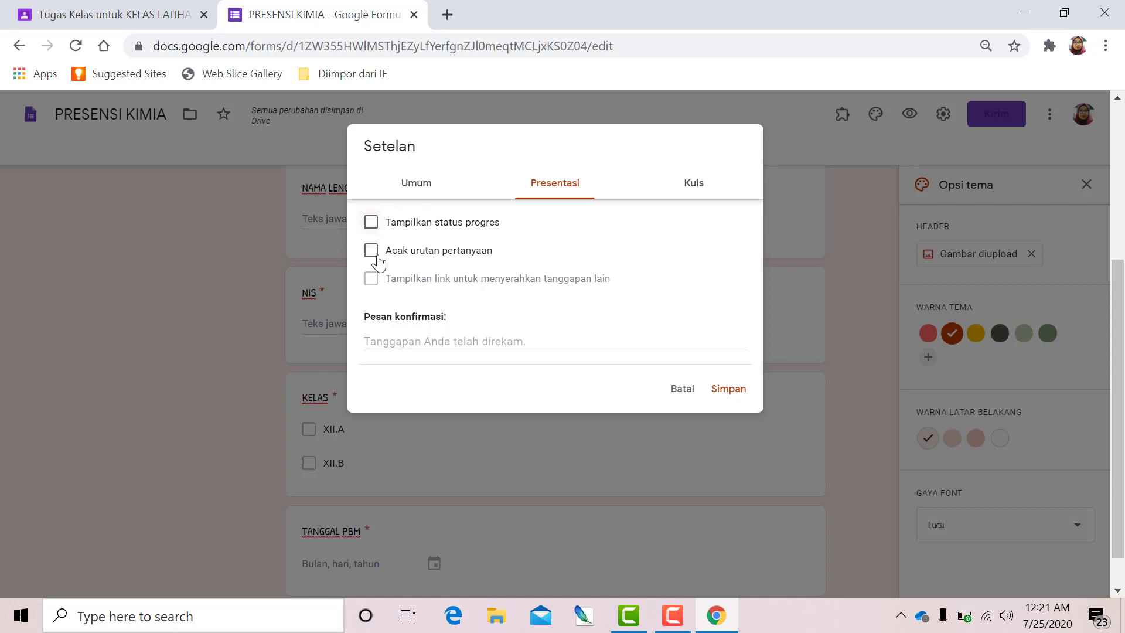
click(398, 347)
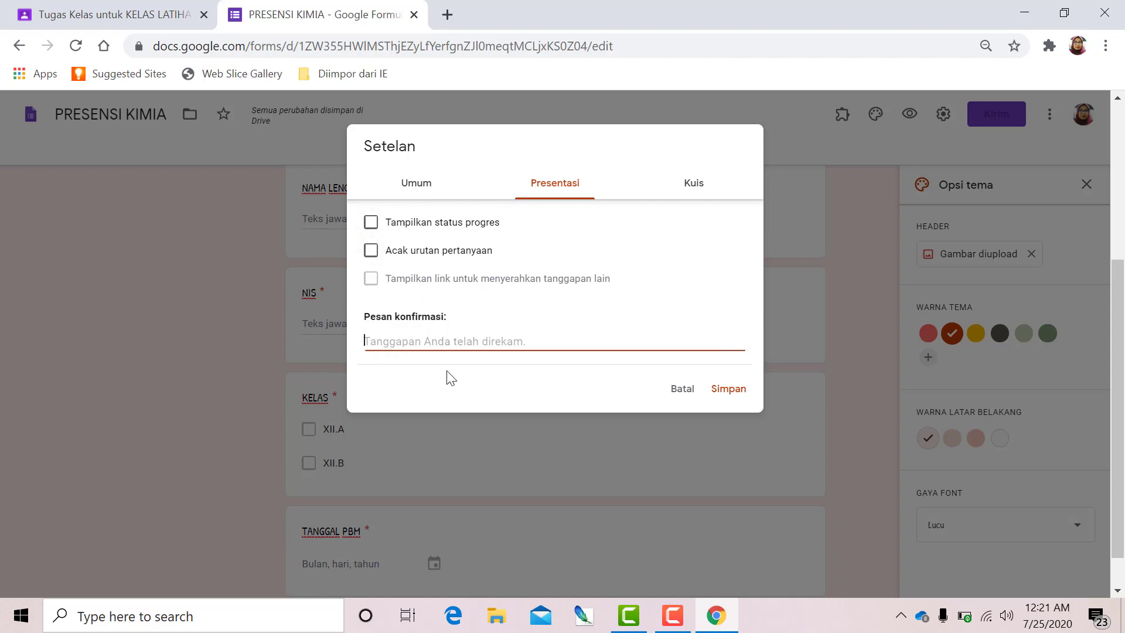
text(TER)
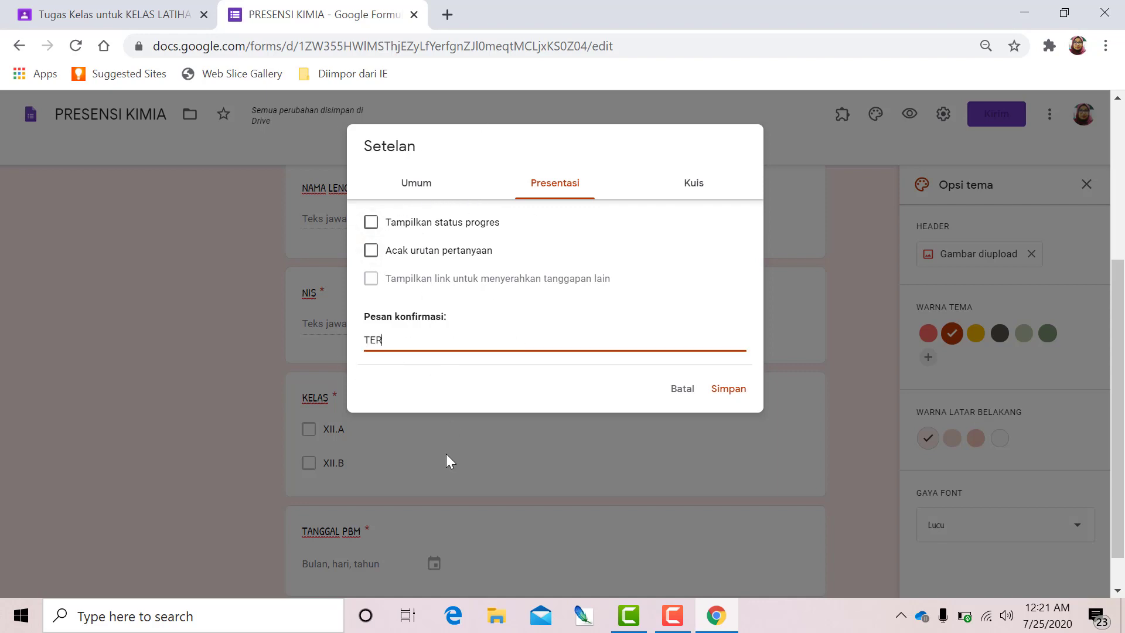
text(IMA KASIH TELAH)
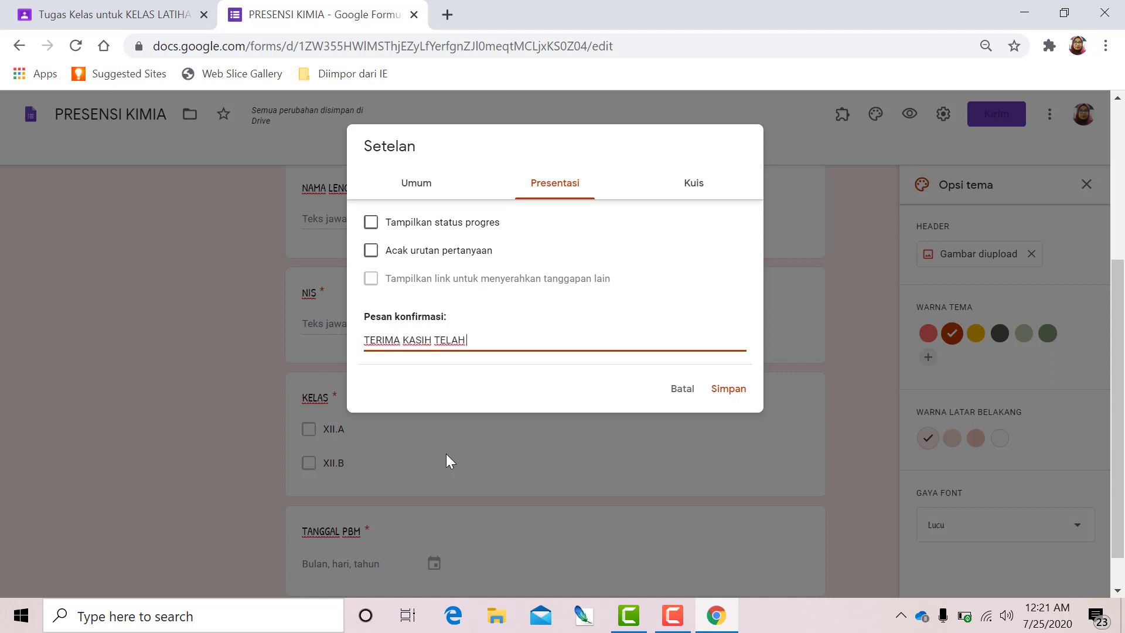
text( MENGISI DAFTAR HADIR)
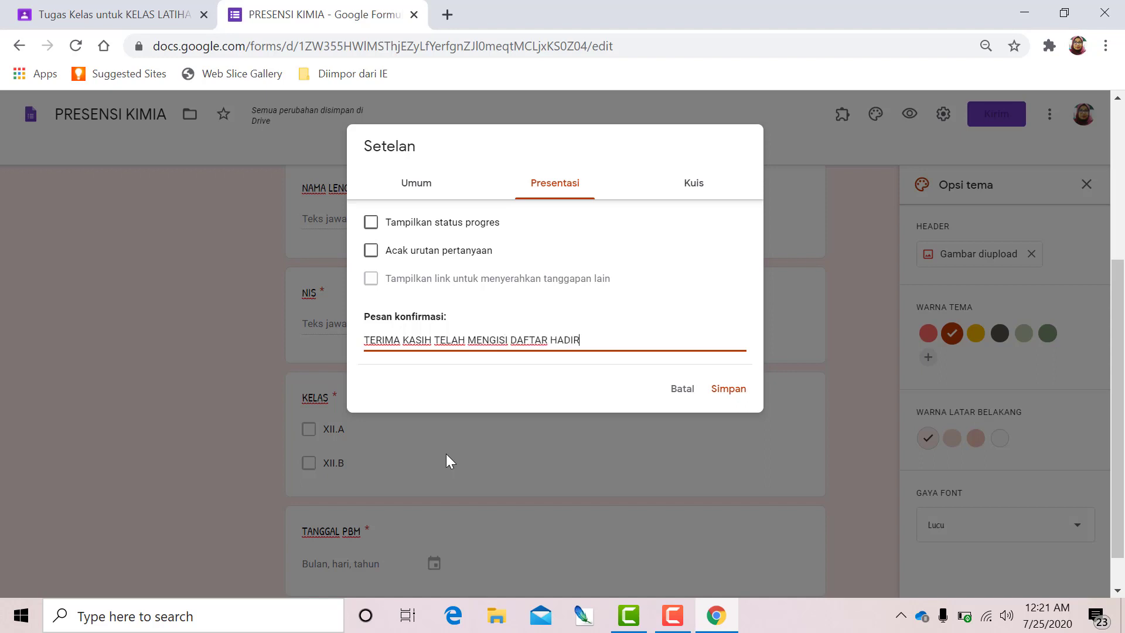
text(. JAGA KESEHATAN DAN TE)
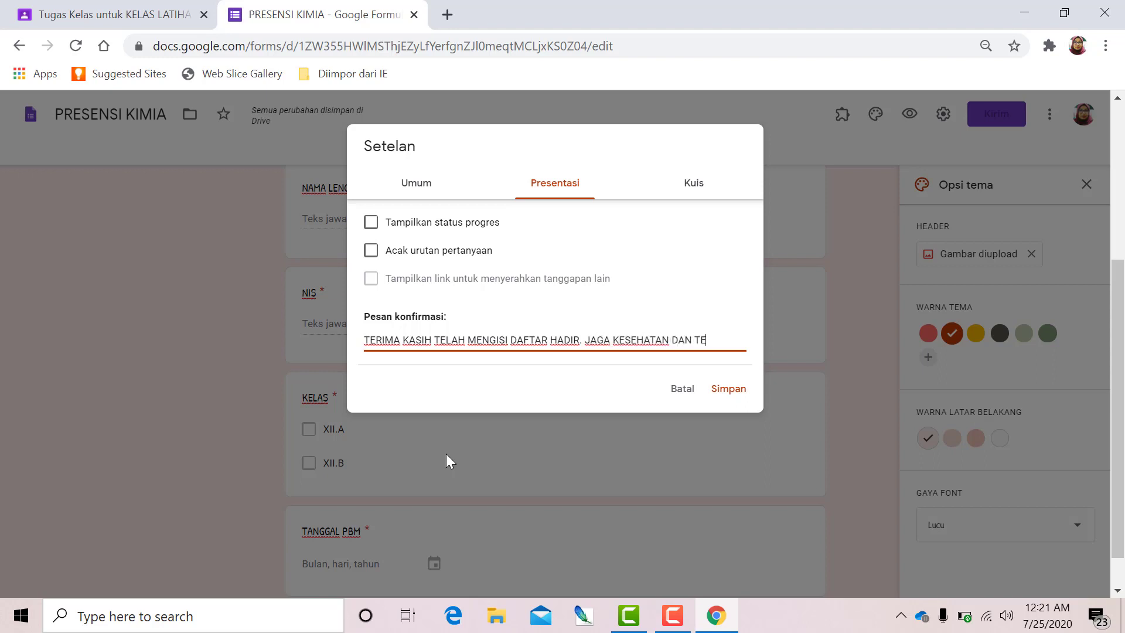
text(TAP SEMANGAT)
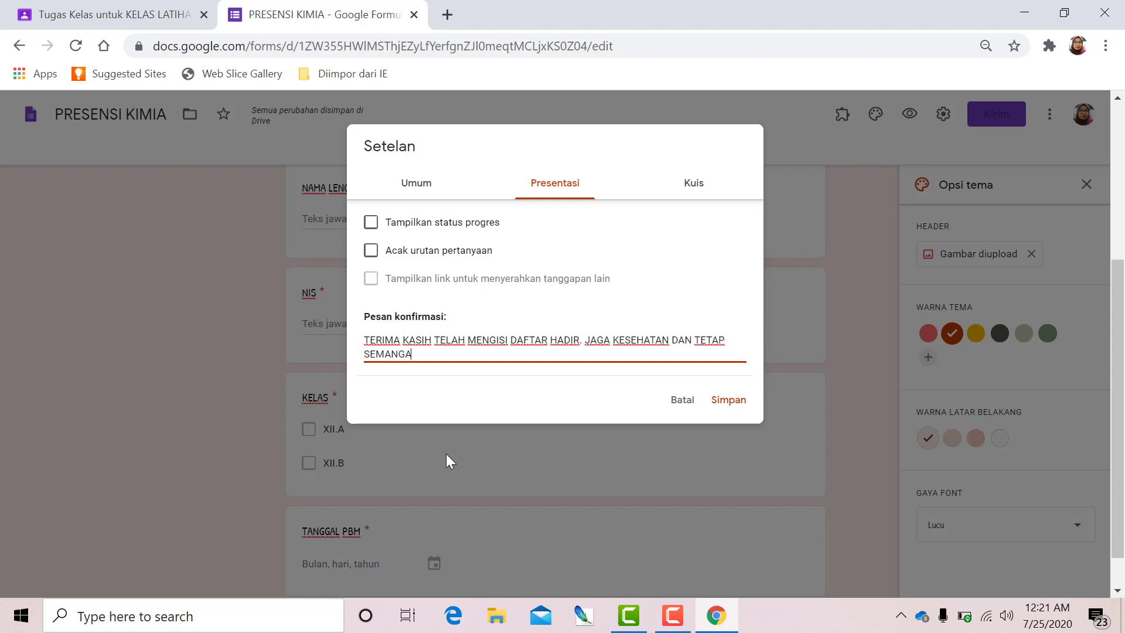
click(703, 194)
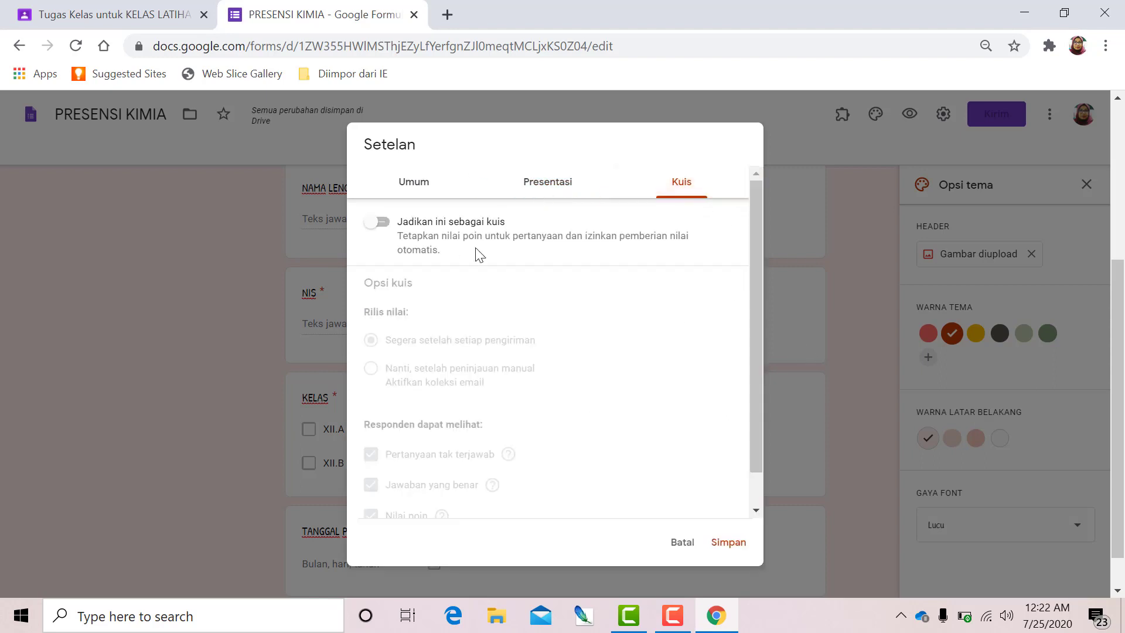
click(731, 548)
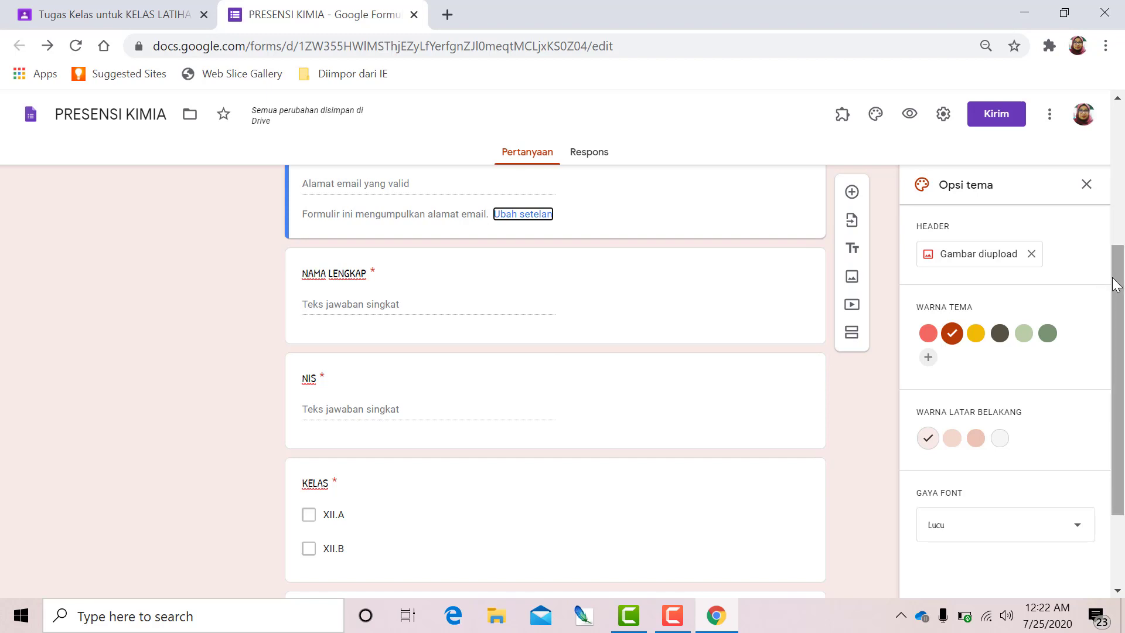
scroll(1116, 187, up, 4)
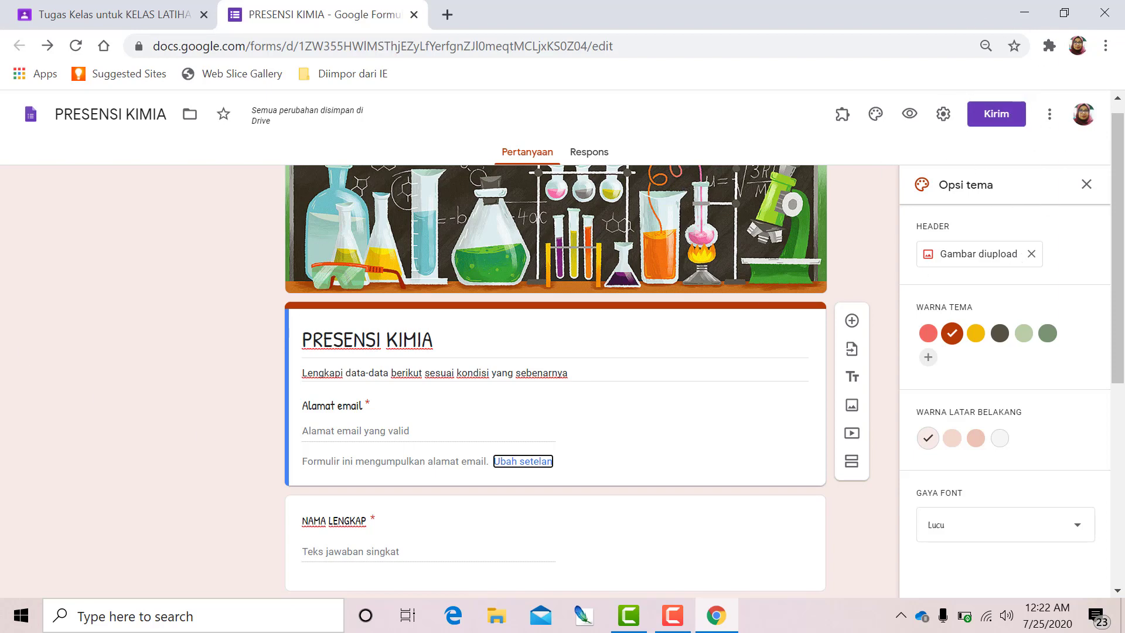
Step: Switch to Google Classroom and schedule the PRESENSI KIMIA material for 27 Jul 2020 at 10.15
click(64, 14)
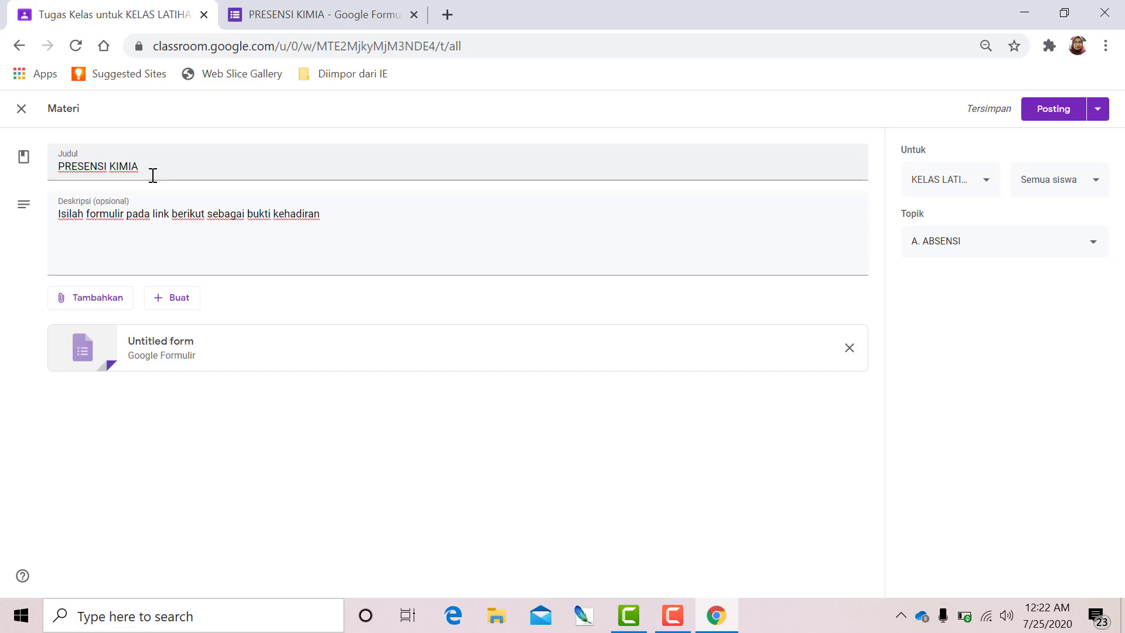
click(1098, 111)
click(1076, 135)
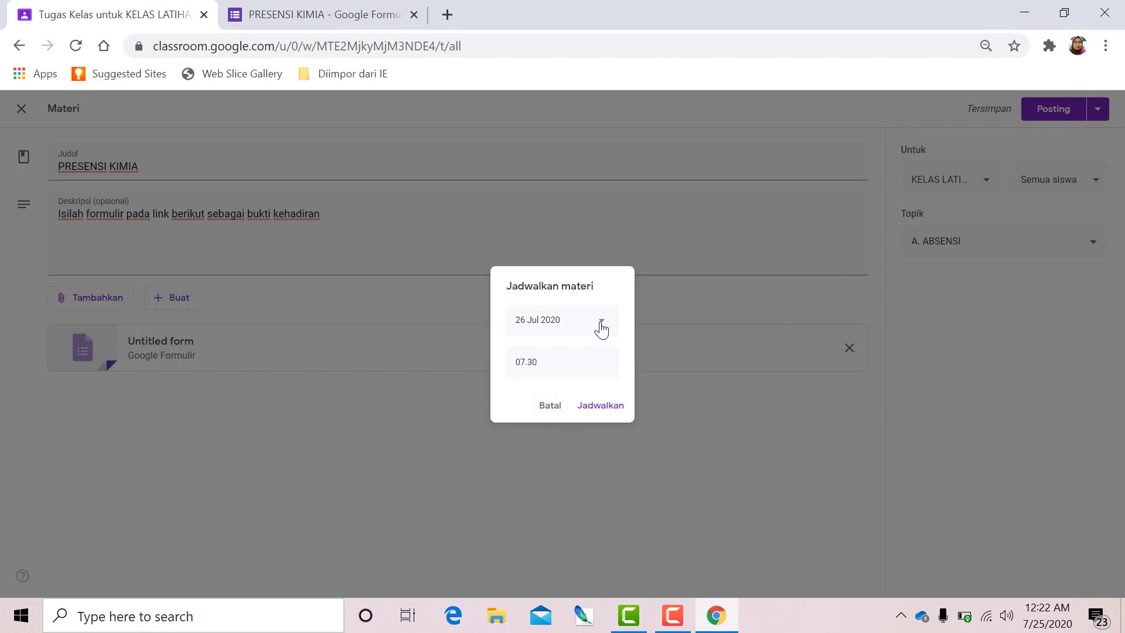
click(602, 328)
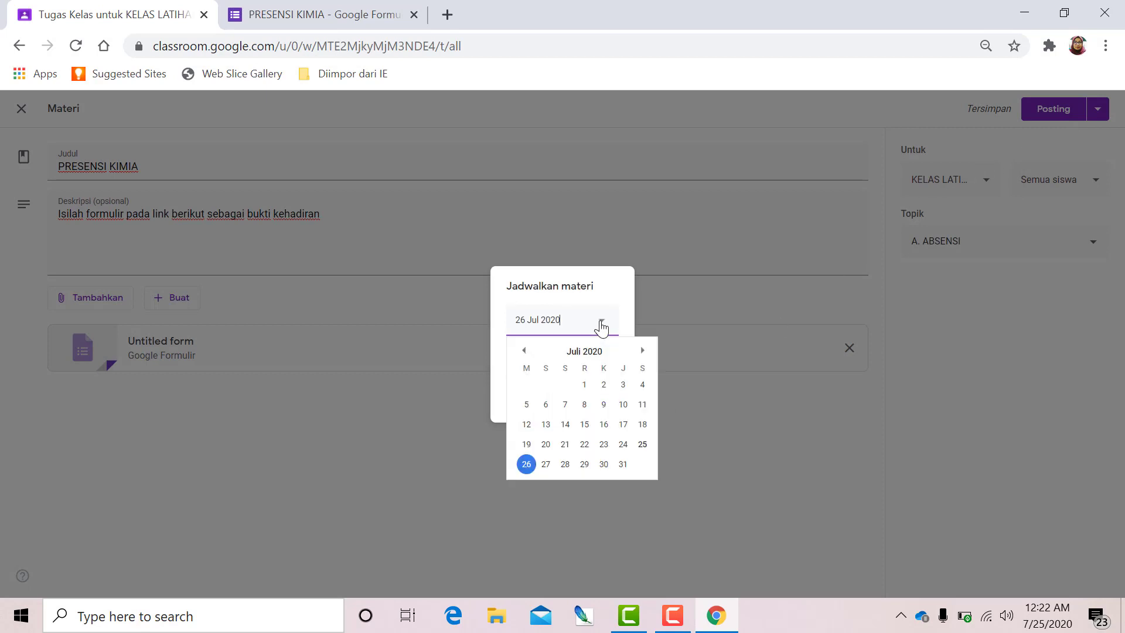
click(548, 466)
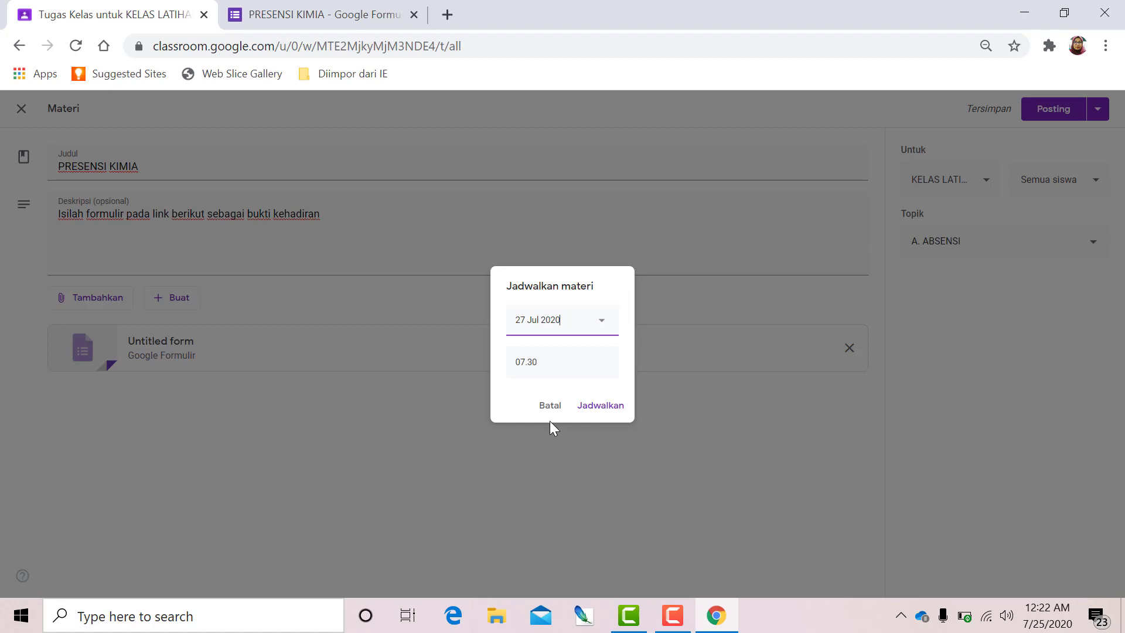
click(545, 366)
text(10.15)
click(599, 413)
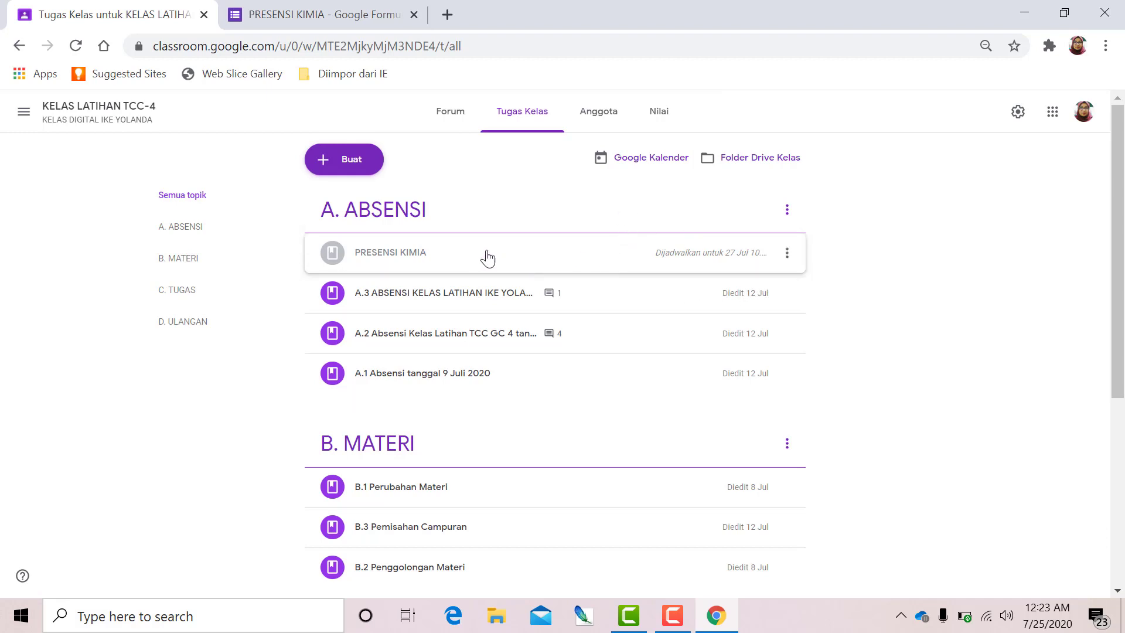
Step: Open the scheduled PRESENSI KIMIA material for editing, check its attached form and schedule, and close it without changes
click(787, 254)
click(750, 283)
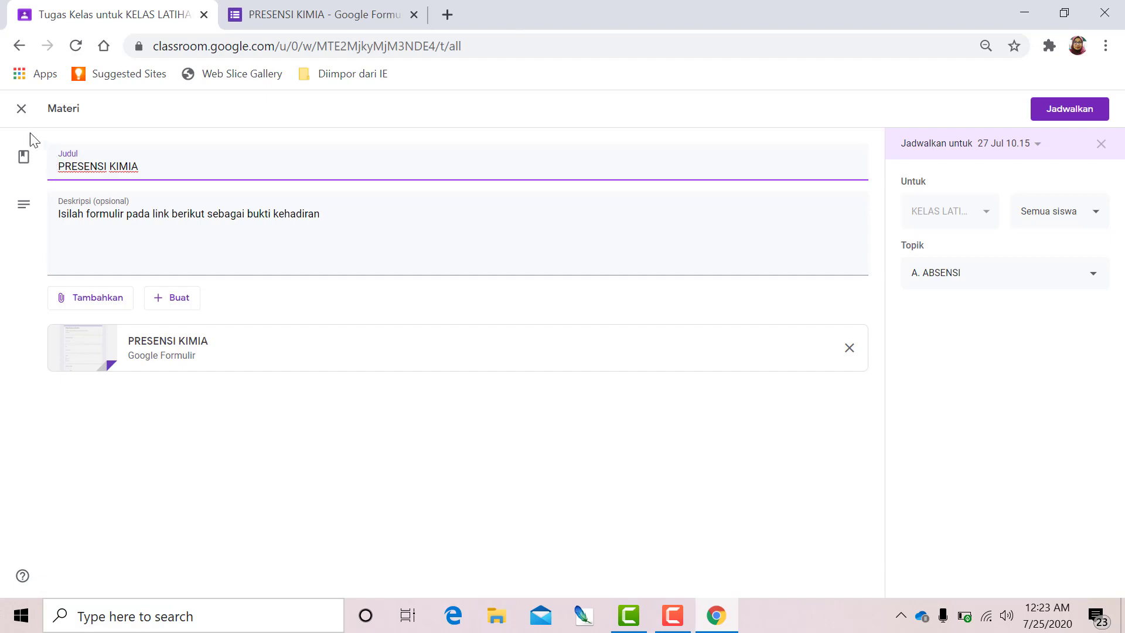
click(21, 109)
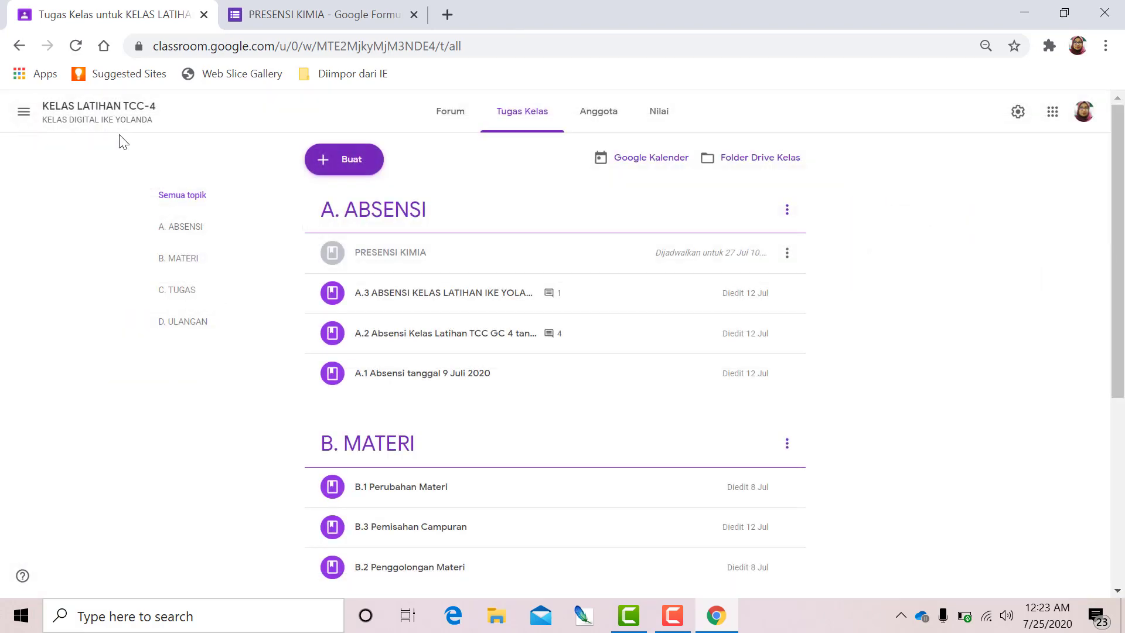
Step: Return to the form in Google Forms and create a new response spreadsheet named "RESPON PRESENSI KIMIA"
click(296, 19)
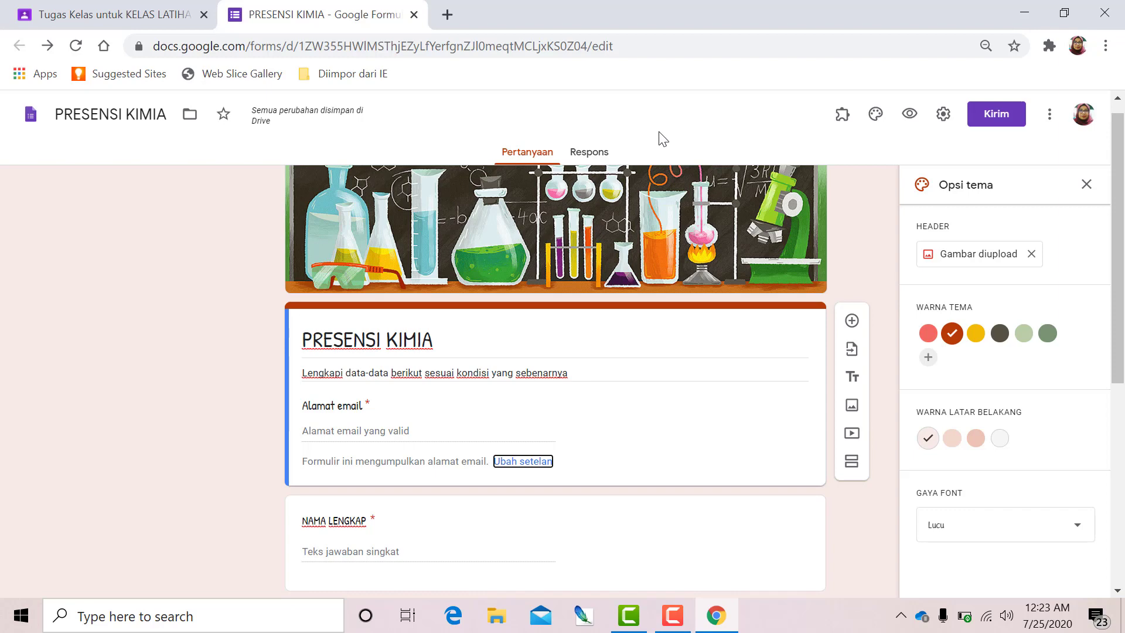
click(589, 153)
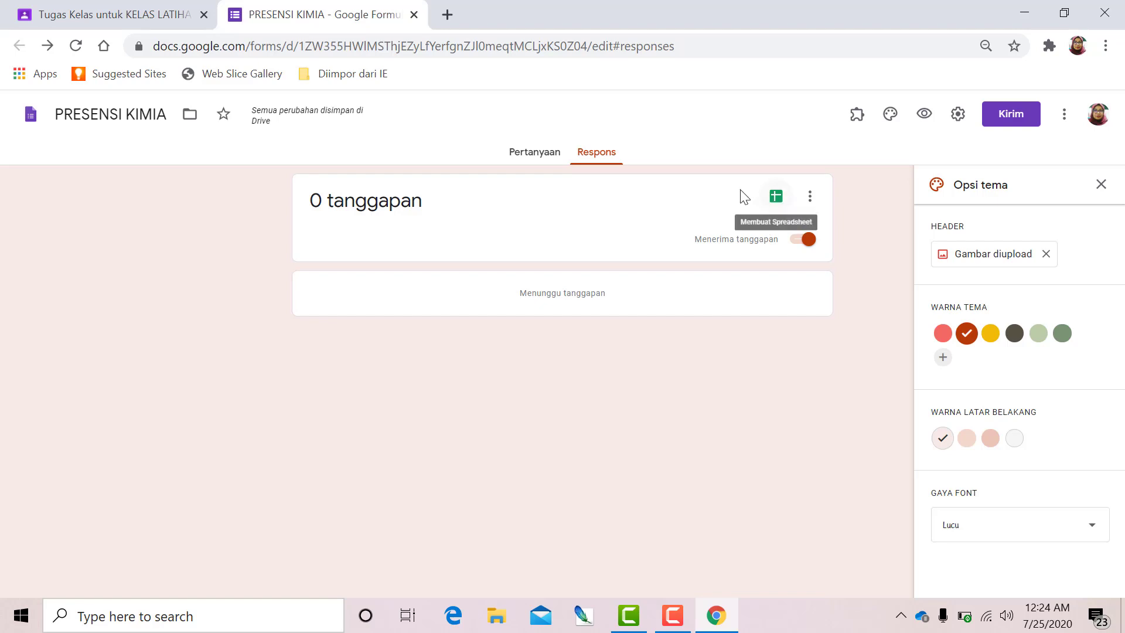
click(776, 199)
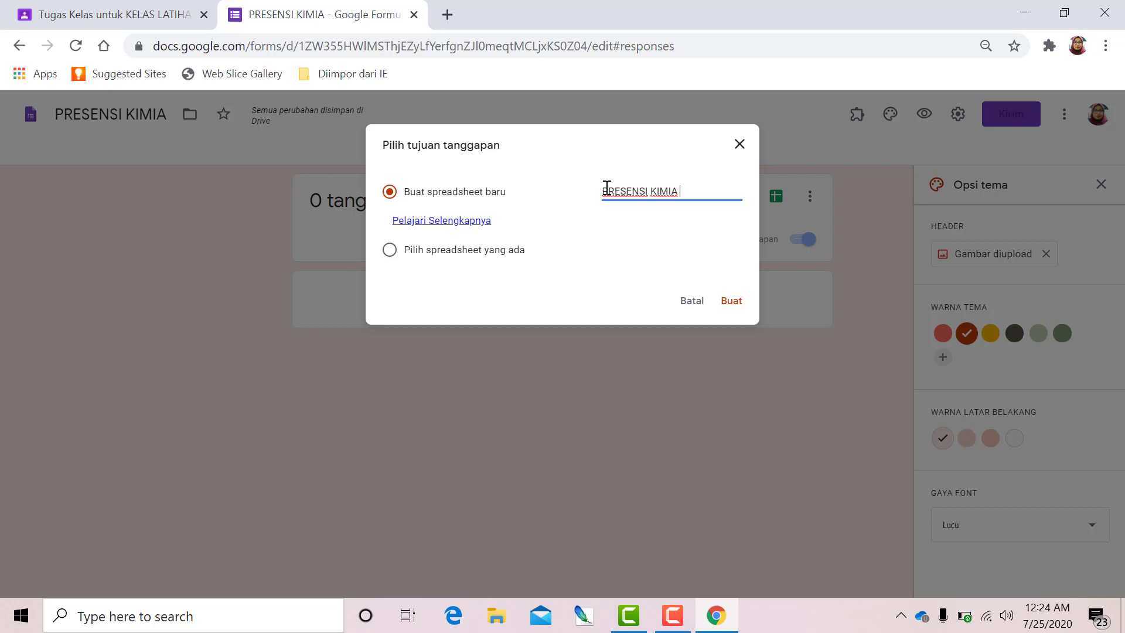
text(RESPON)
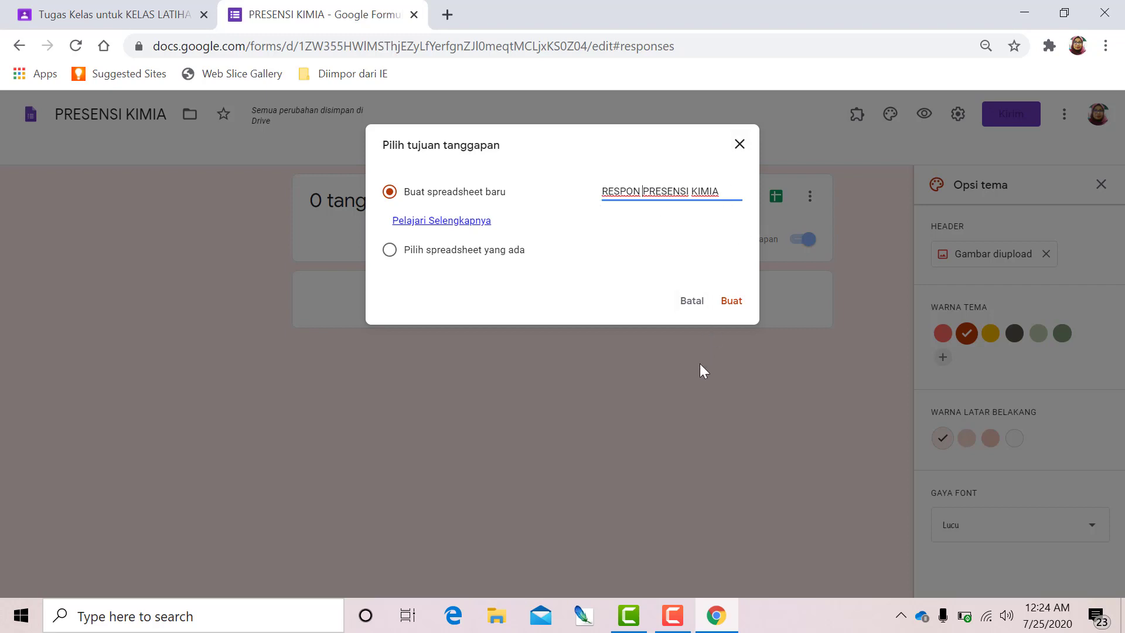
click(735, 306)
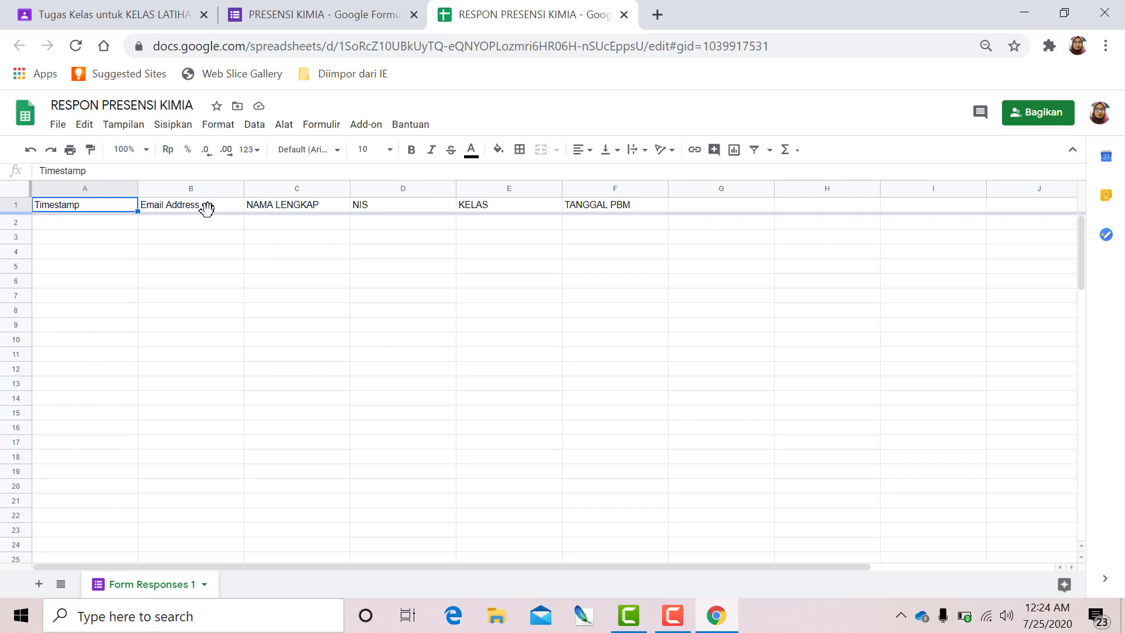
Step: Go back to the form's questions, preview the form as respondents see it and look through all its fields
click(315, 18)
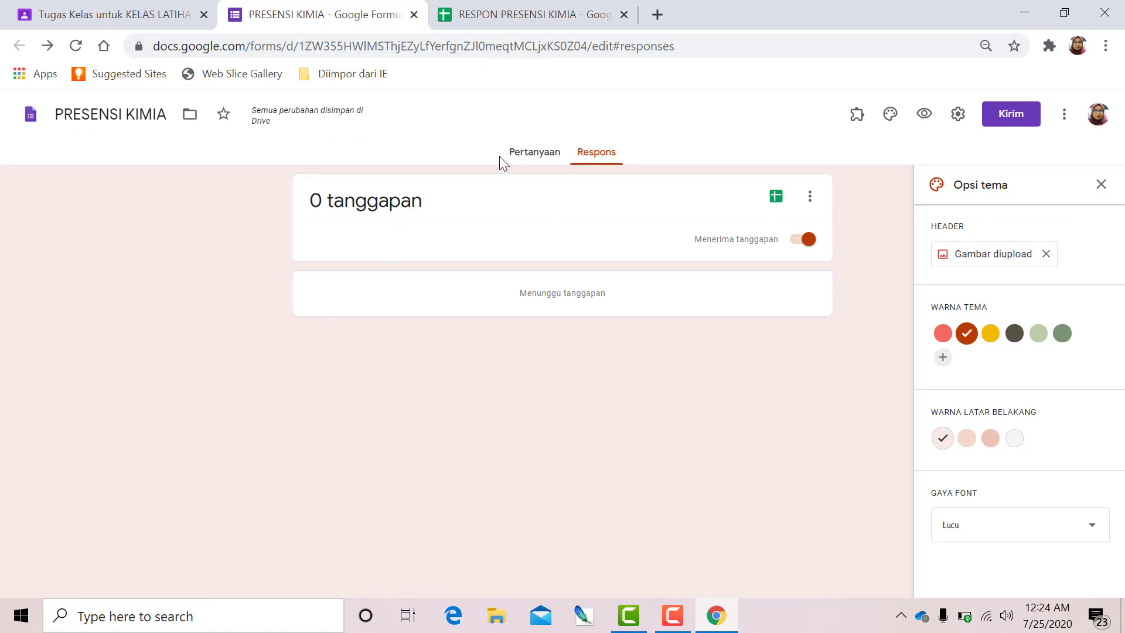
click(518, 159)
scroll(418, 459, down, 3)
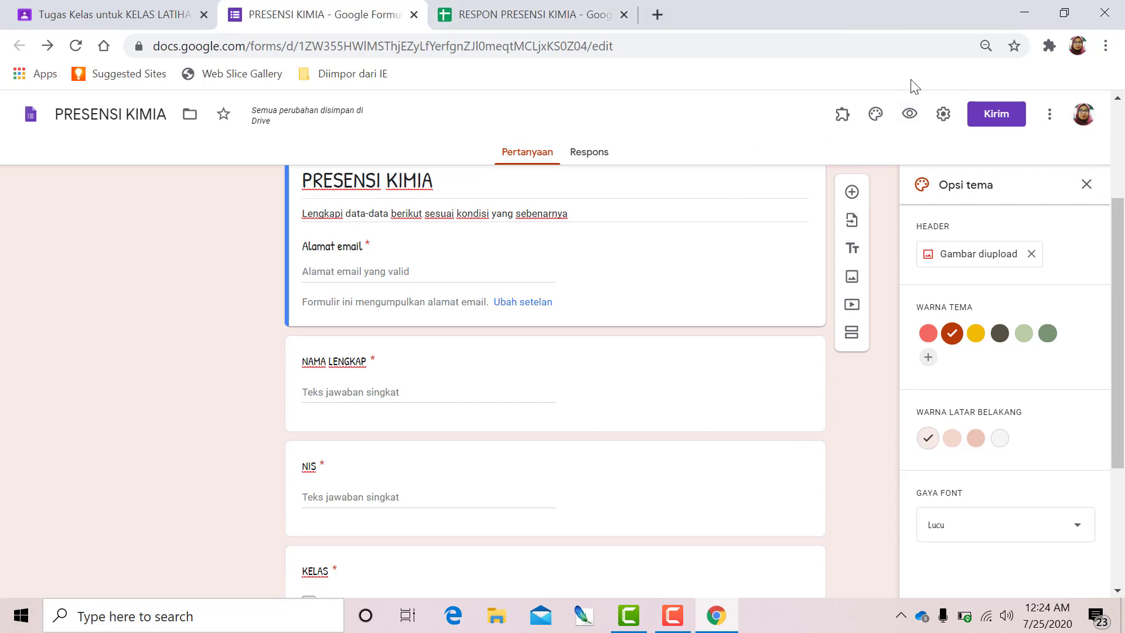
click(910, 115)
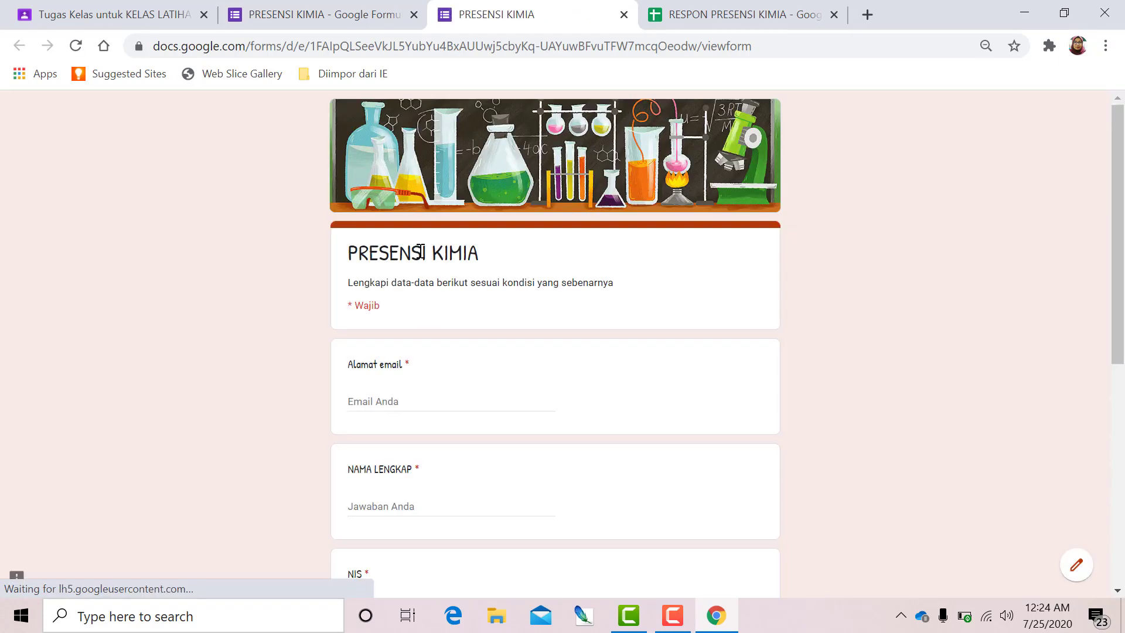
scroll(495, 229, down, 2)
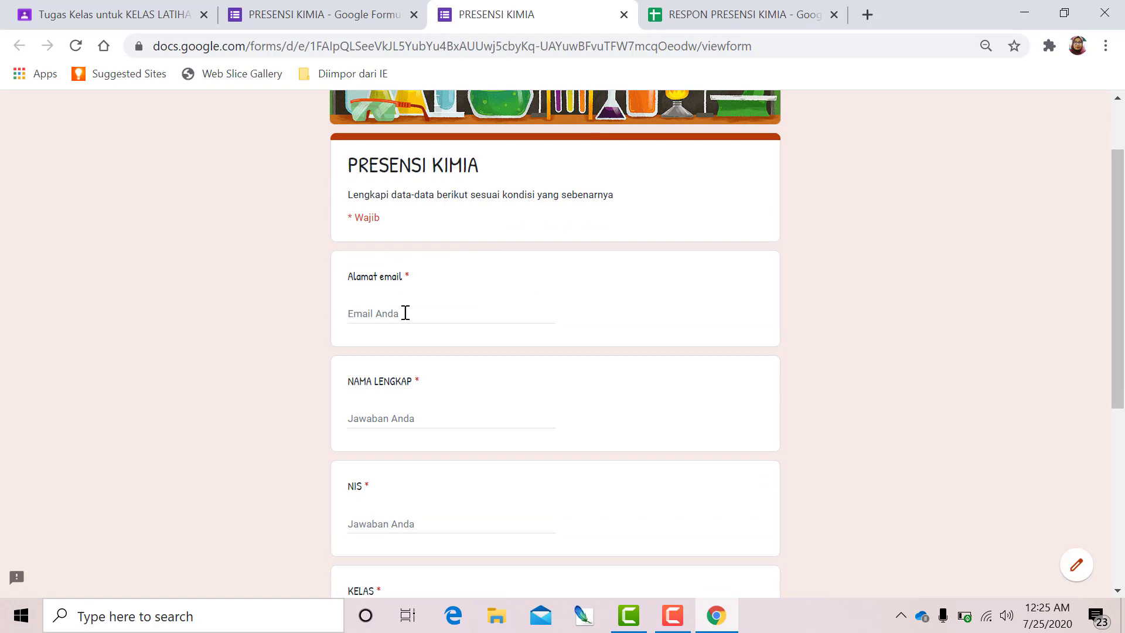
scroll(432, 457, down, 2)
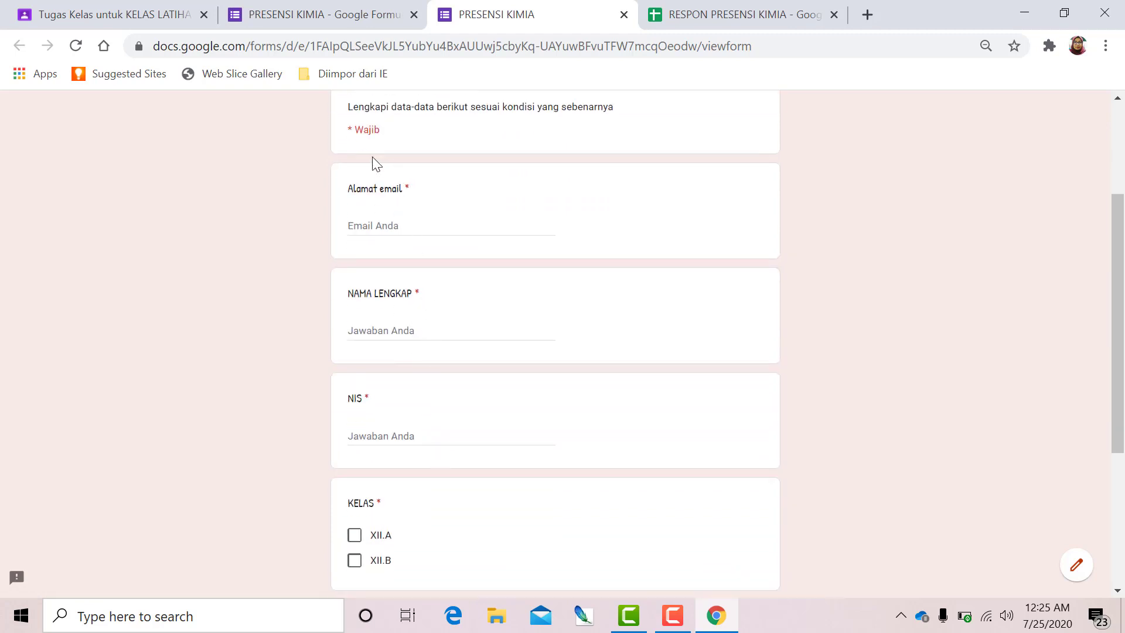
scroll(444, 384, down, 4)
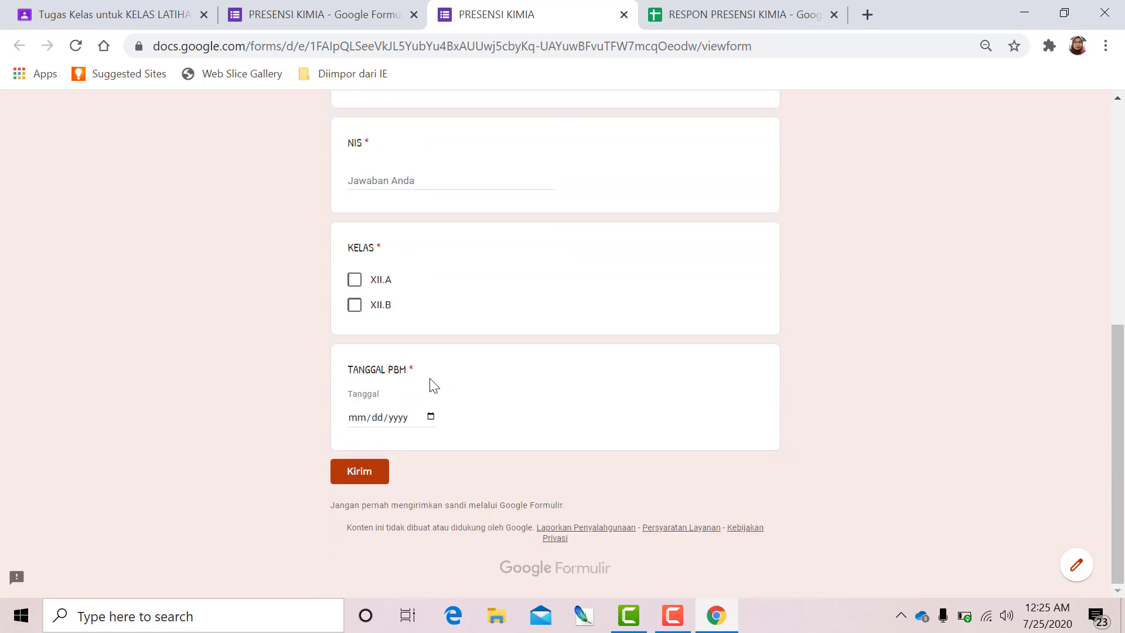
scroll(533, 348, up, 7)
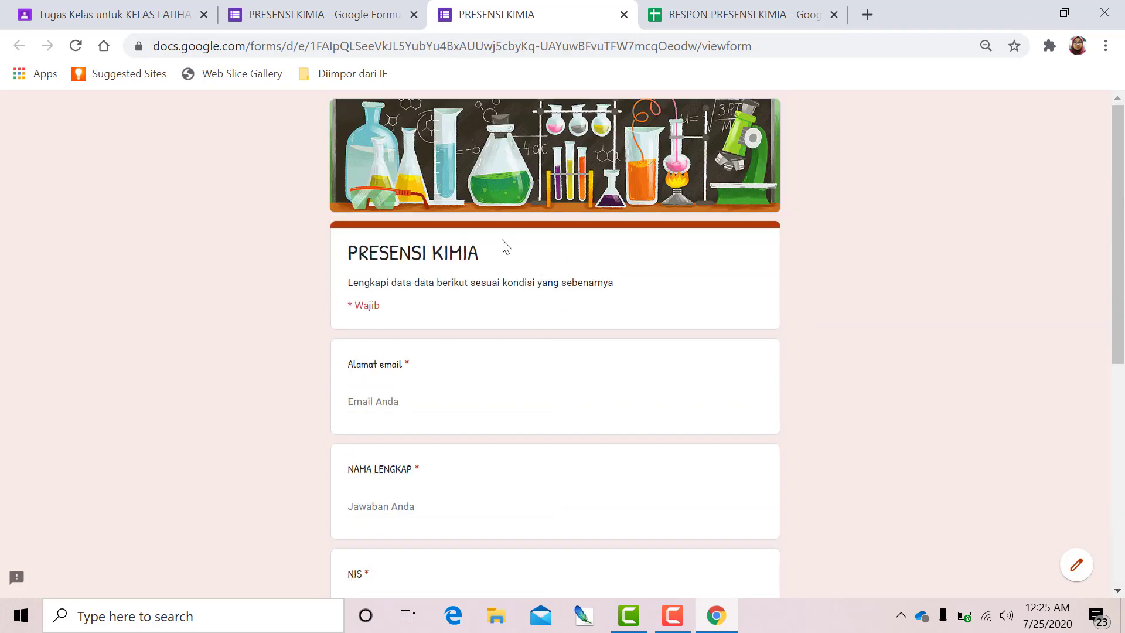
Step: Check the RESPON PRESENSI KIMIA spreadsheet, and open Google Drive in a new browser tab
click(718, 13)
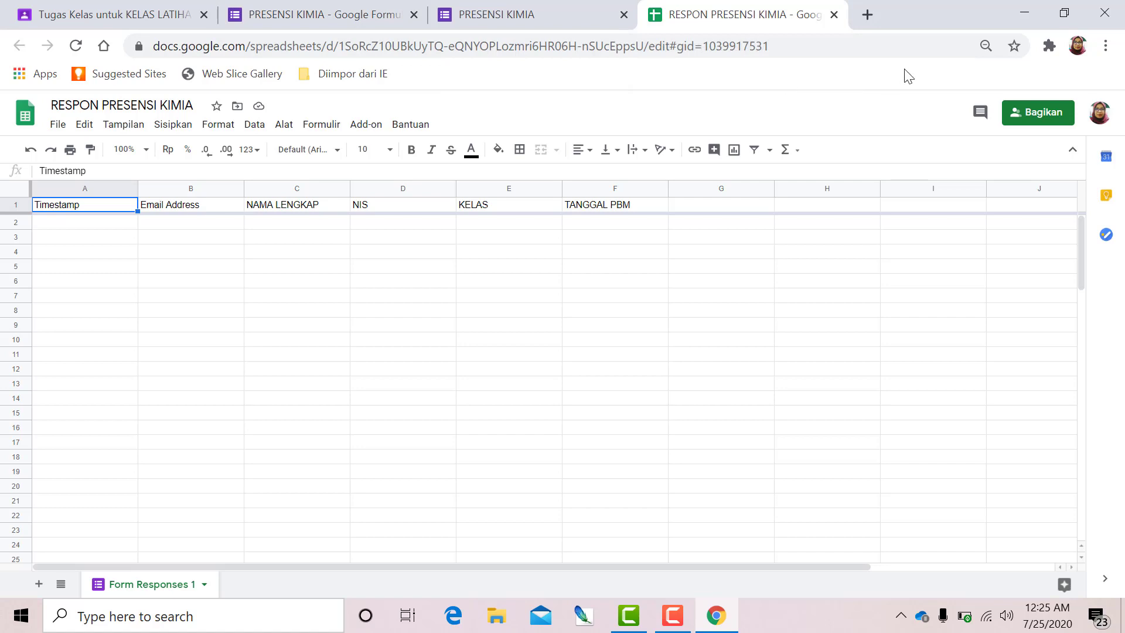
click(868, 14)
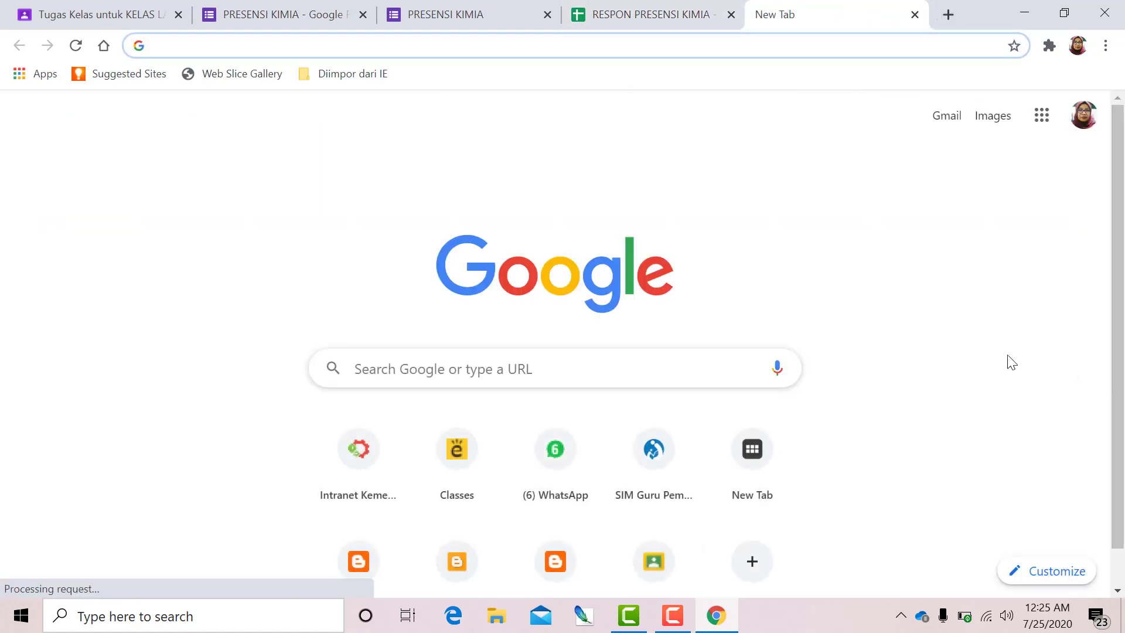
click(1041, 122)
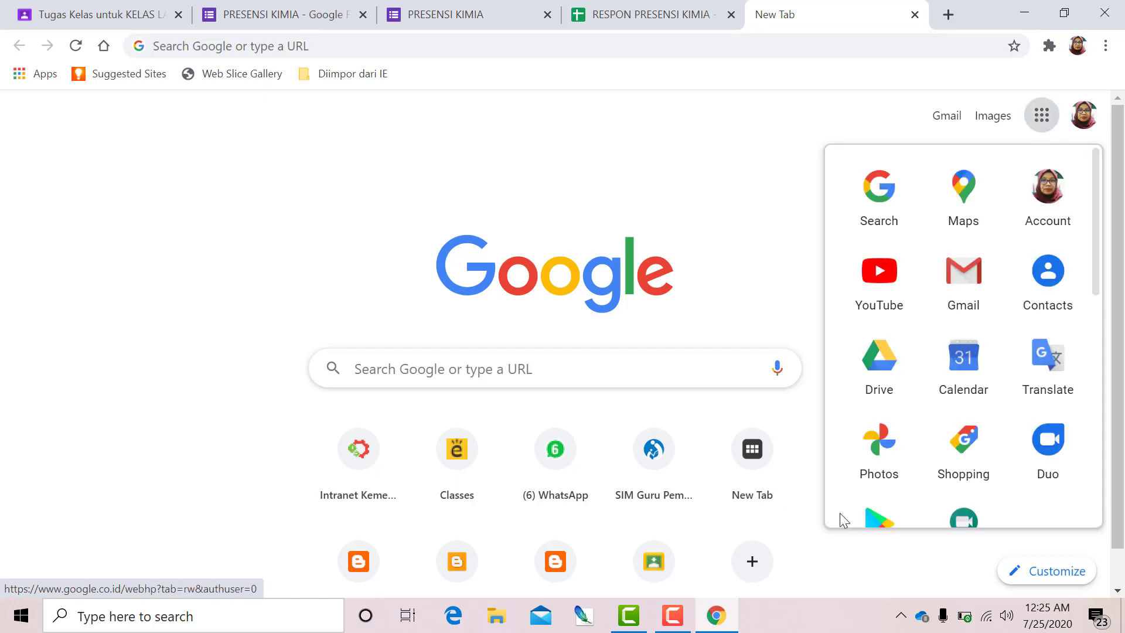
click(885, 363)
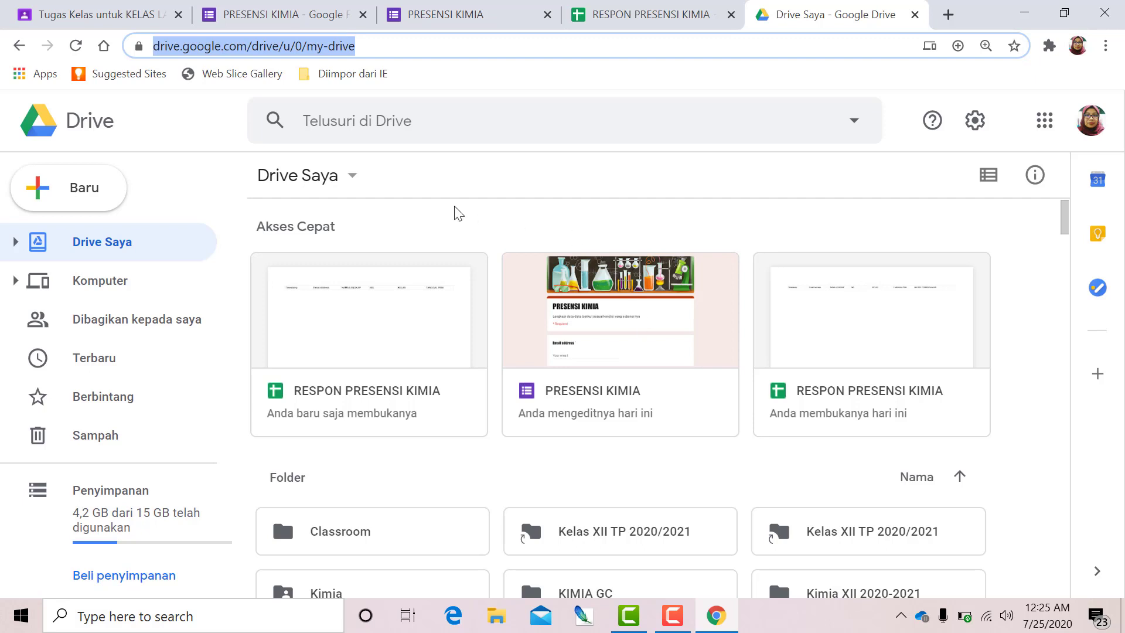
Step: Search Drive for "presensi kimia" and look through the matching files
click(382, 121)
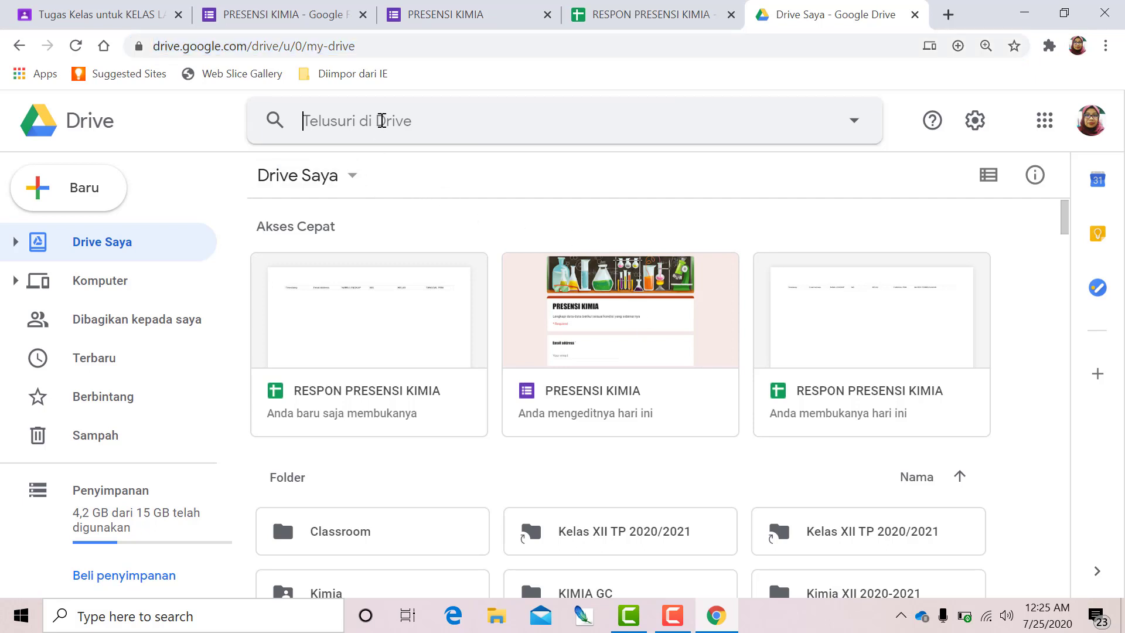
text(PRESE)
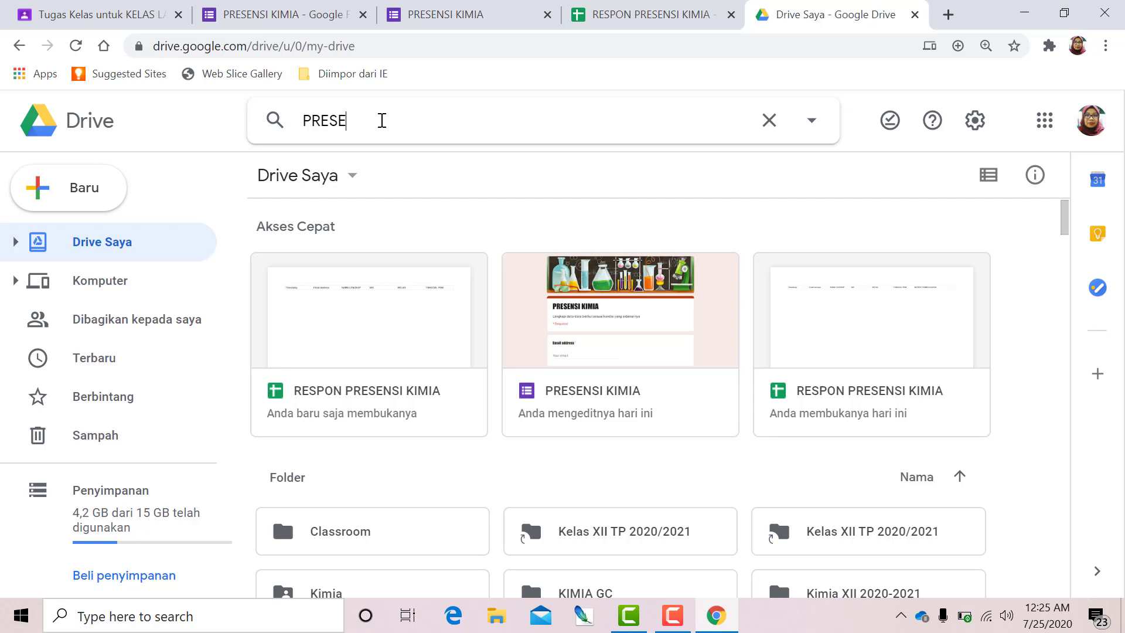
text(NSI)
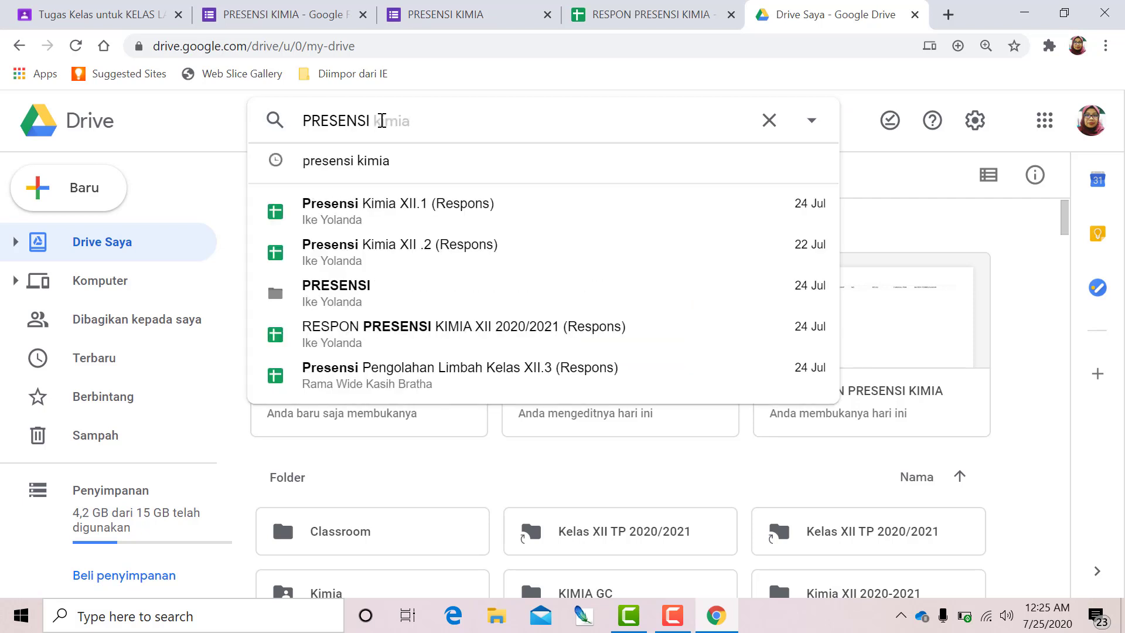
click(423, 167)
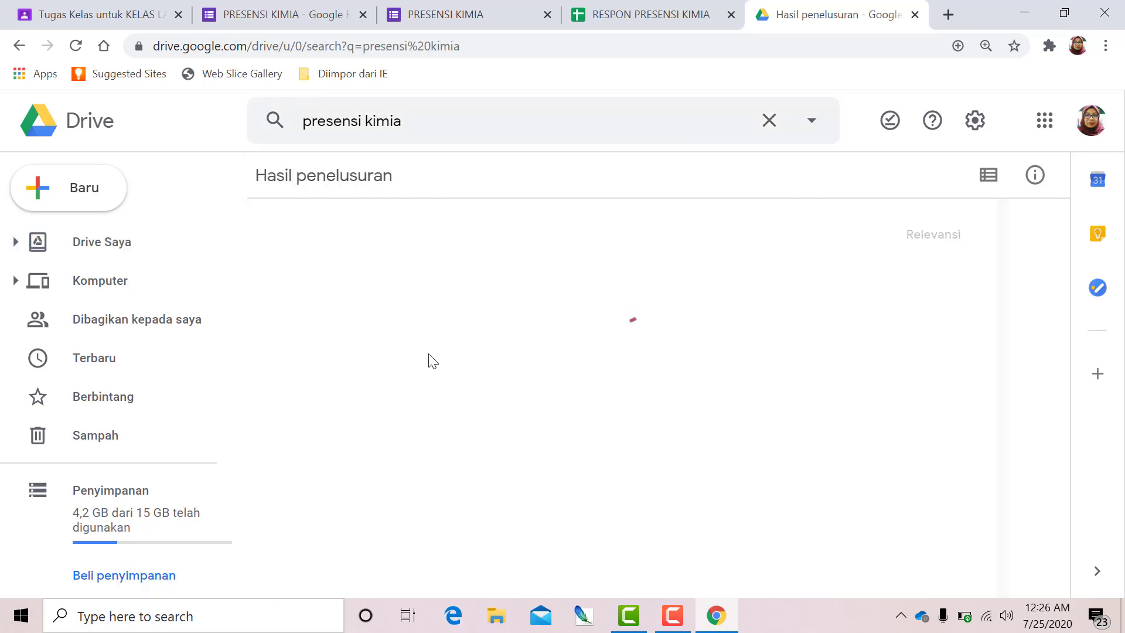
scroll(529, 332, down, 3)
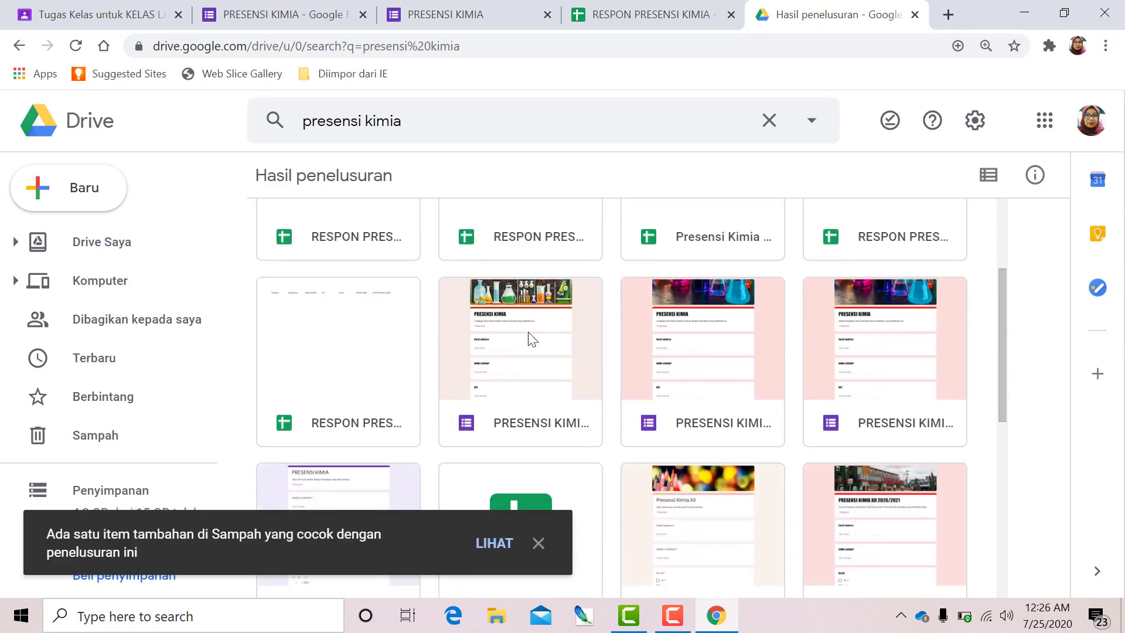
scroll(529, 334, up, 3)
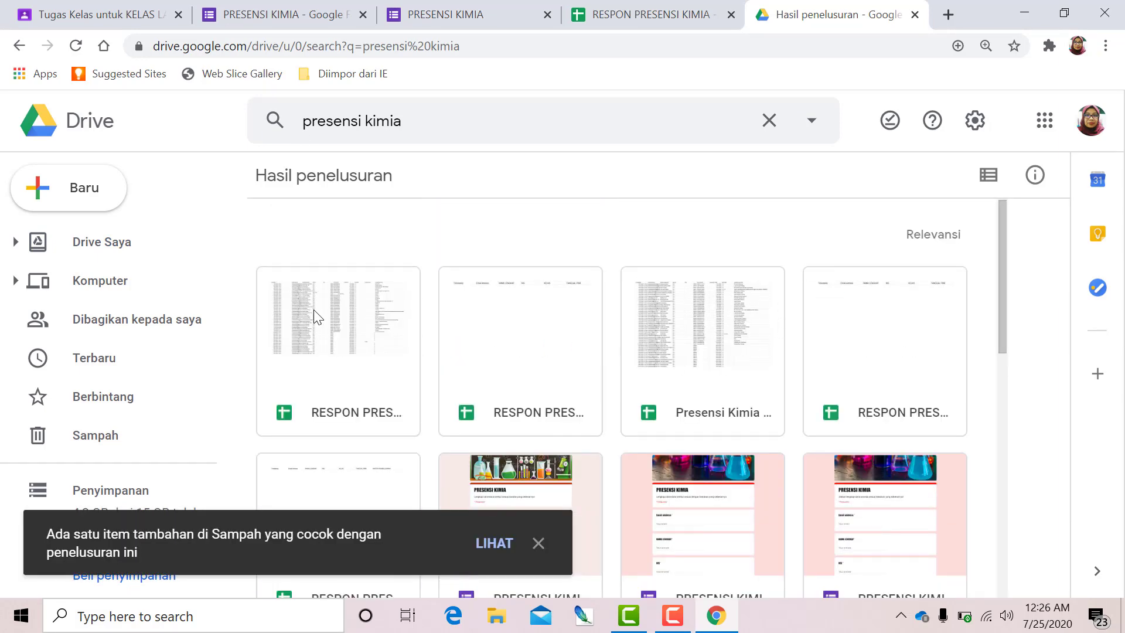
Step: Open the RESPON PRESENSI KIMIA XII 2020/2021 (Respons) spreadsheet from the search results and look through its recorded attendance responses
double_click(340, 322)
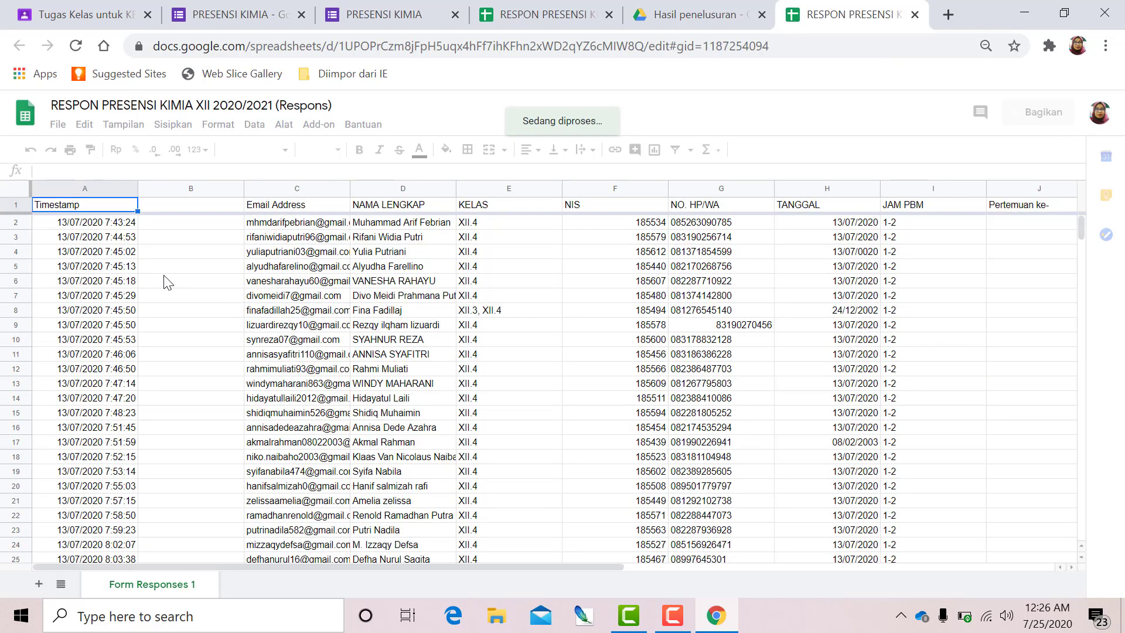
scroll(167, 283, down, 4)
scroll(167, 282, down, 1)
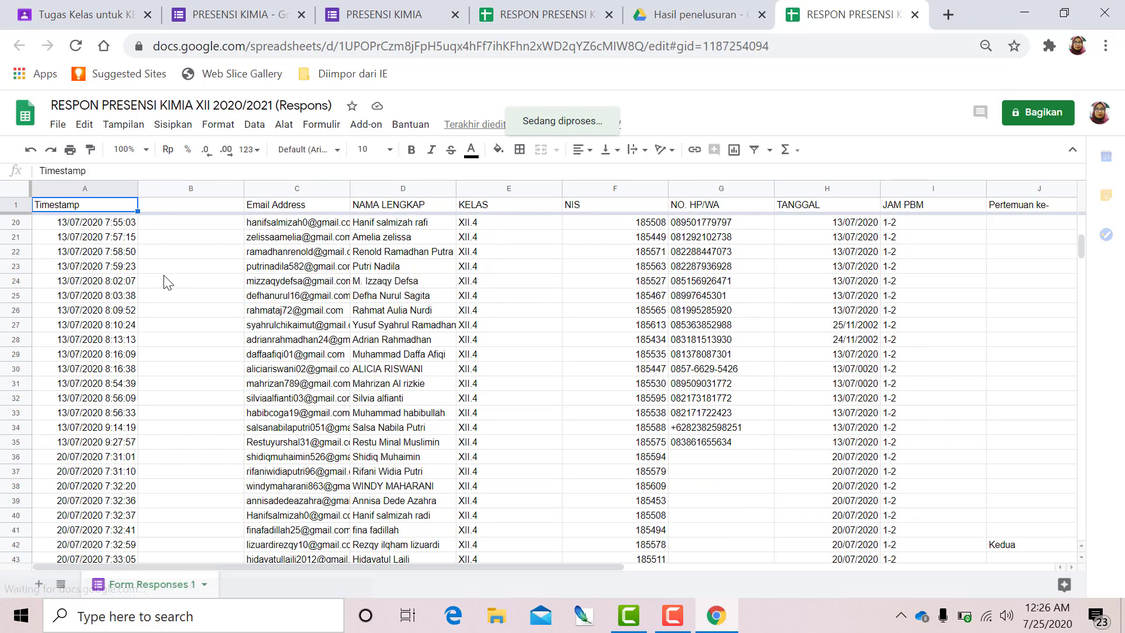
scroll(167, 283, up, 5)
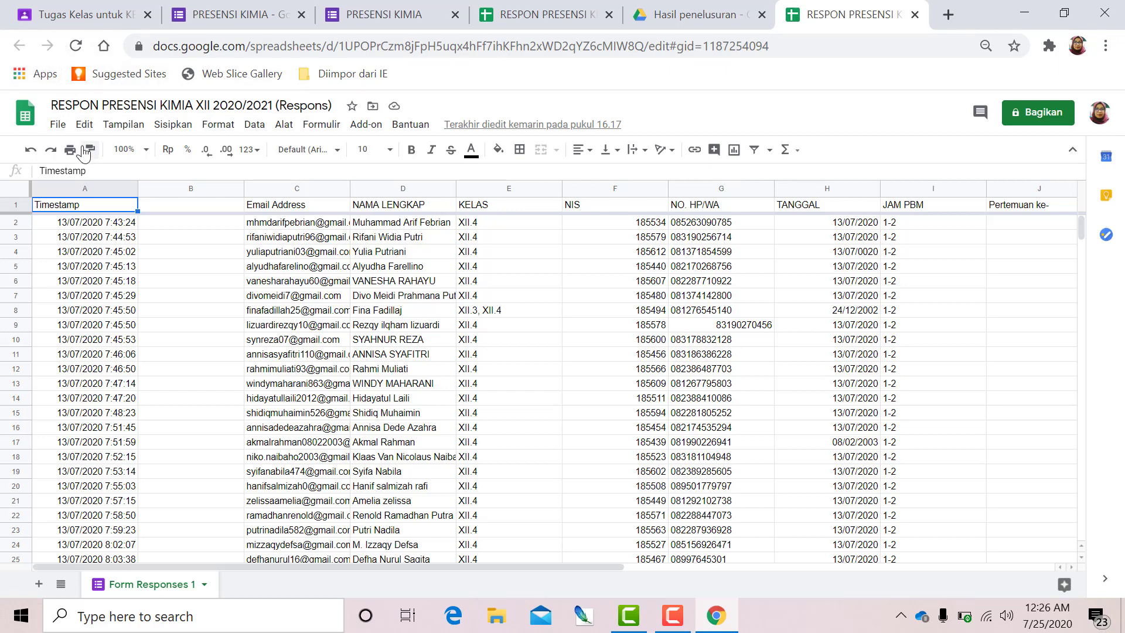
Step: Download the RESPON PRESENSI KIMIA XII 2020/2021 (Respons) spreadsheet as a Microsoft Excel (.xlsx) file
click(57, 126)
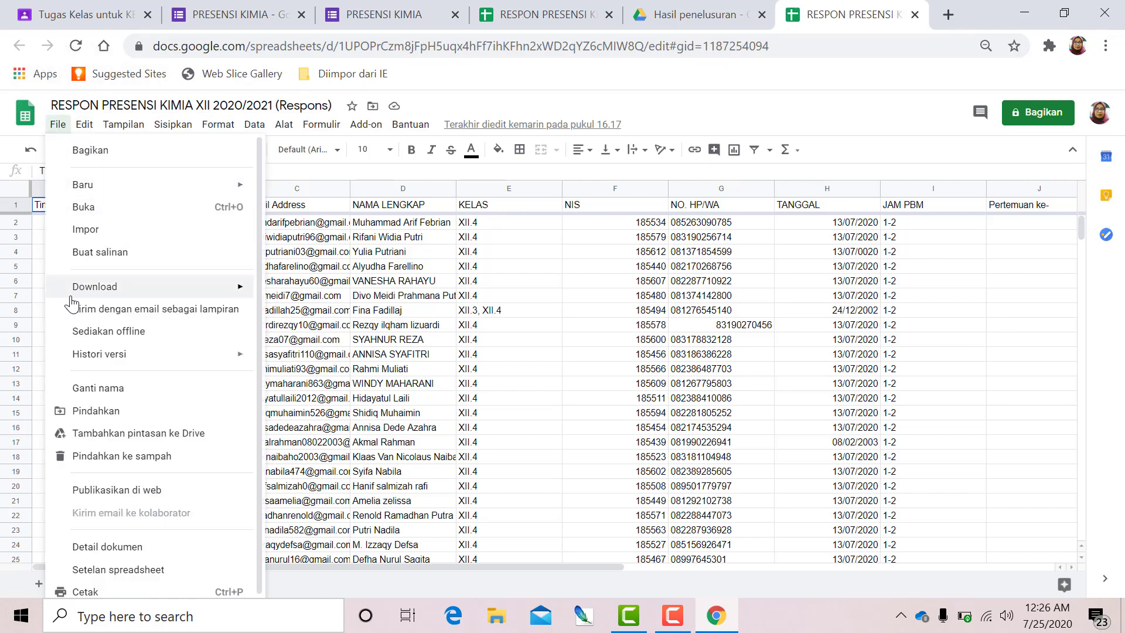
mouse_move(91, 293)
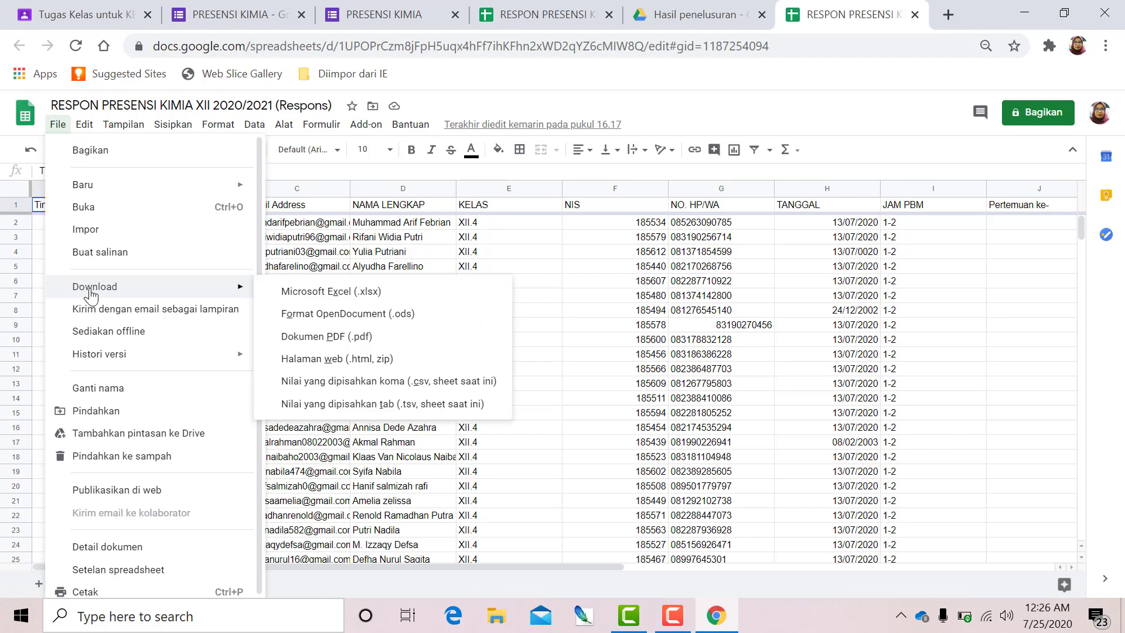
click(342, 292)
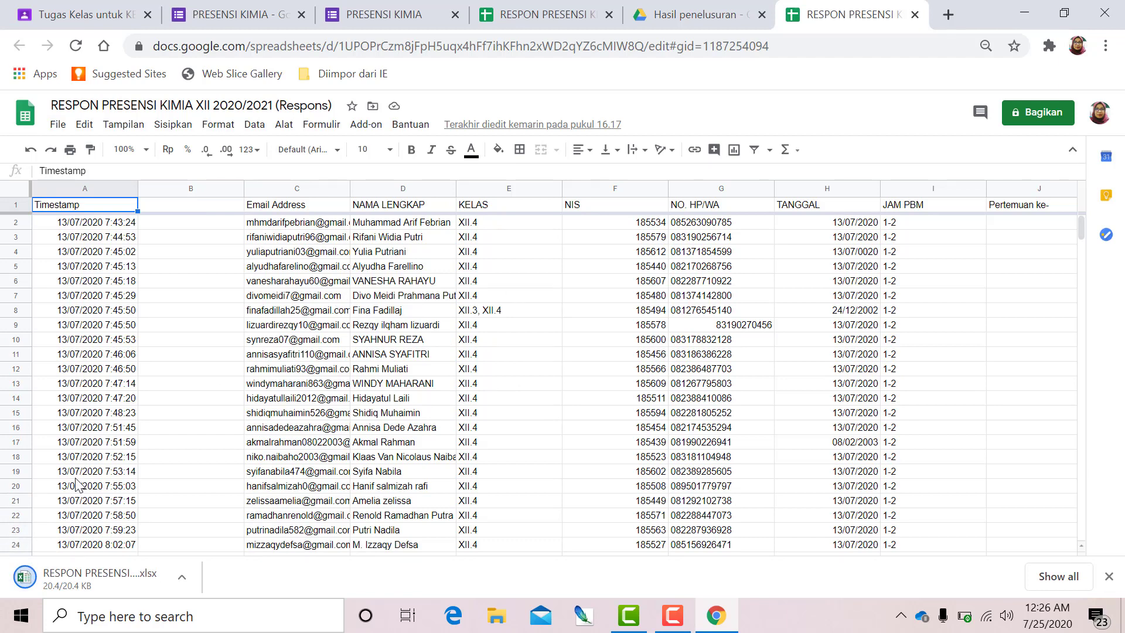
Step: Open the downloaded response file in Excel, enable editing to view the attendance data, and close the workbook
click(63, 578)
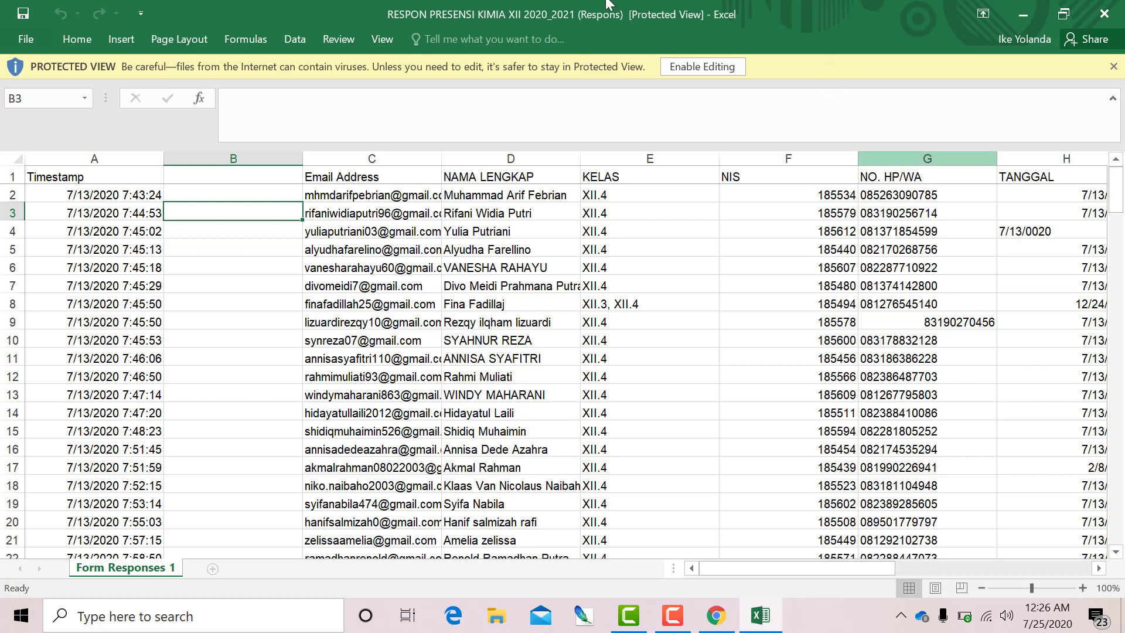
click(704, 67)
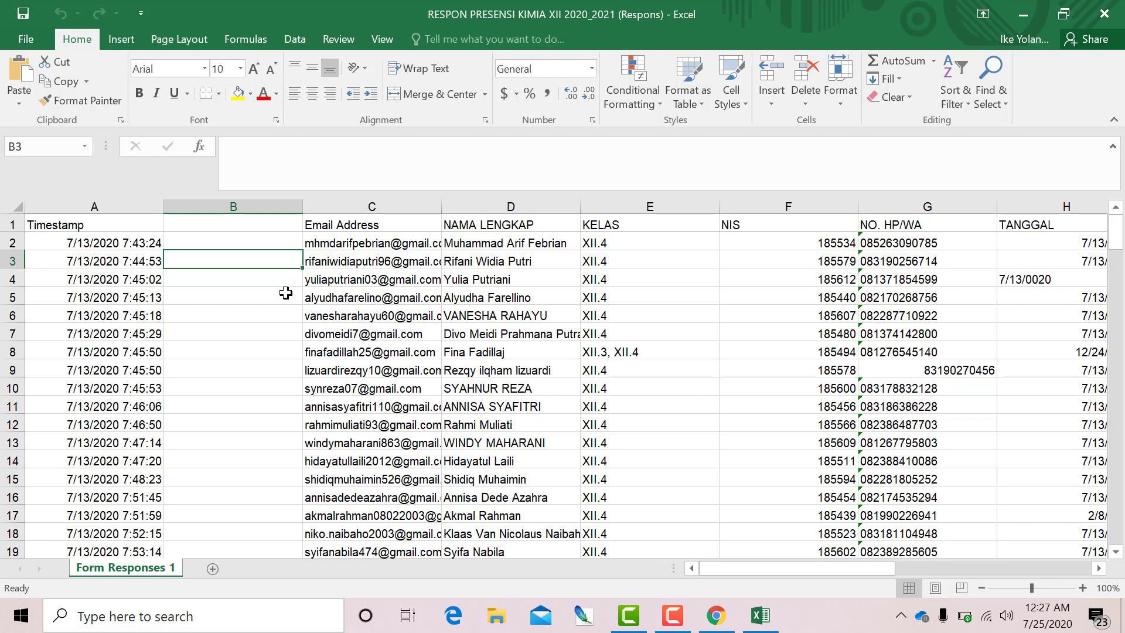
click(1104, 14)
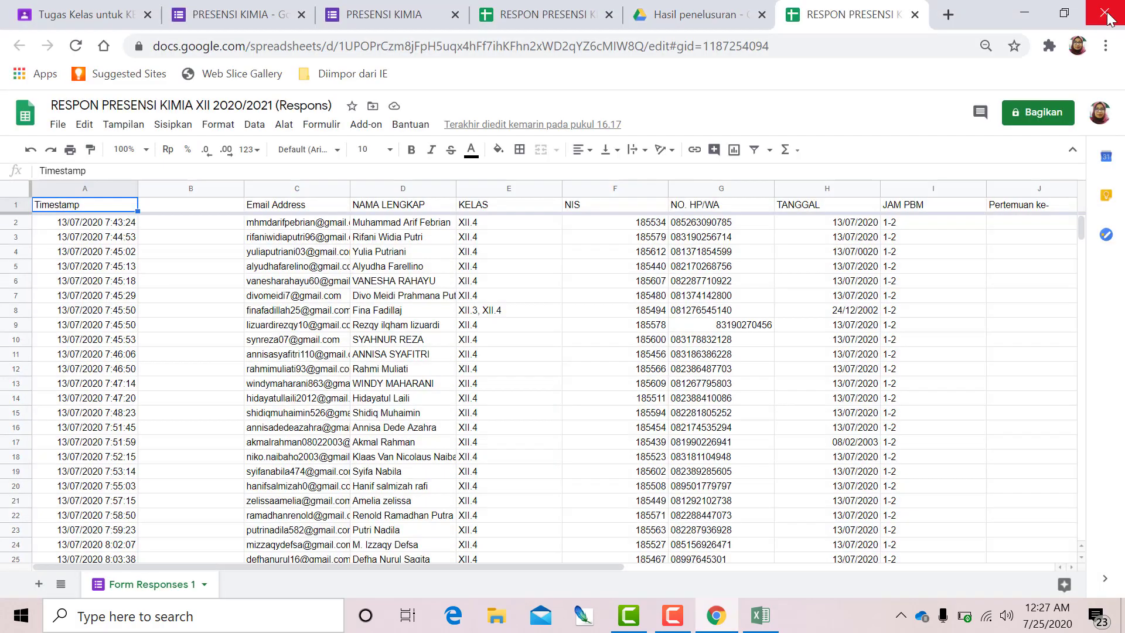